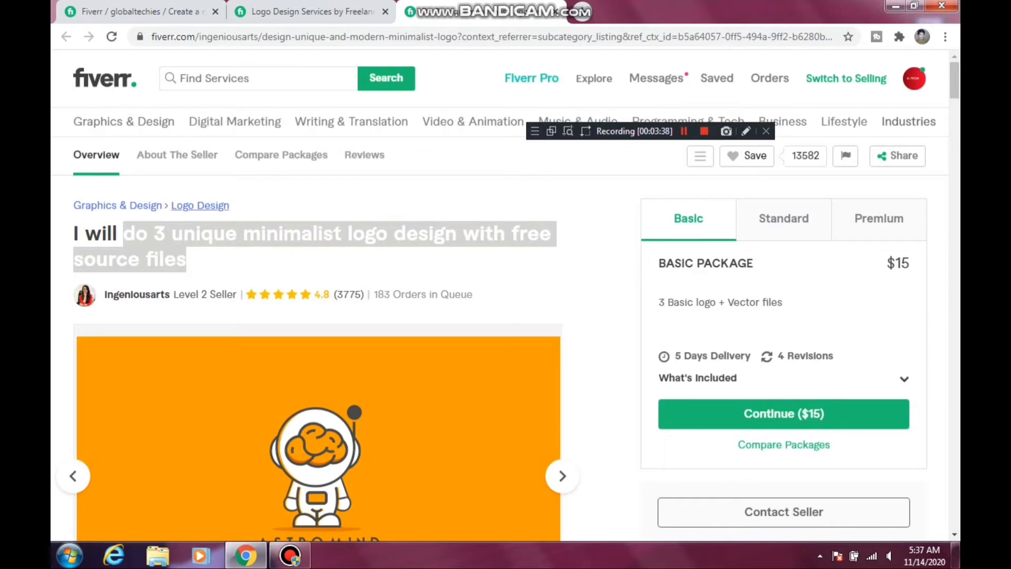
- Paste the copied reference title "do 3 unique minimalist logo design with free source files" into the new gig's title
{"action": "left_click", "coordinate": [310, 12]}
{"action": "key", "text": "ctrl+shift+Tab"}
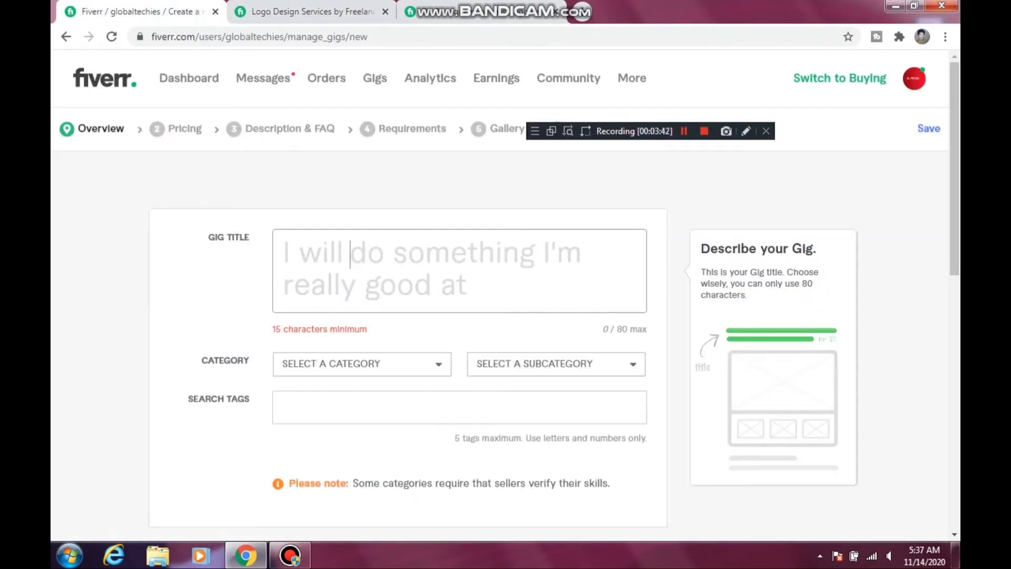
{"action": "key", "text": "ctrl+v"}
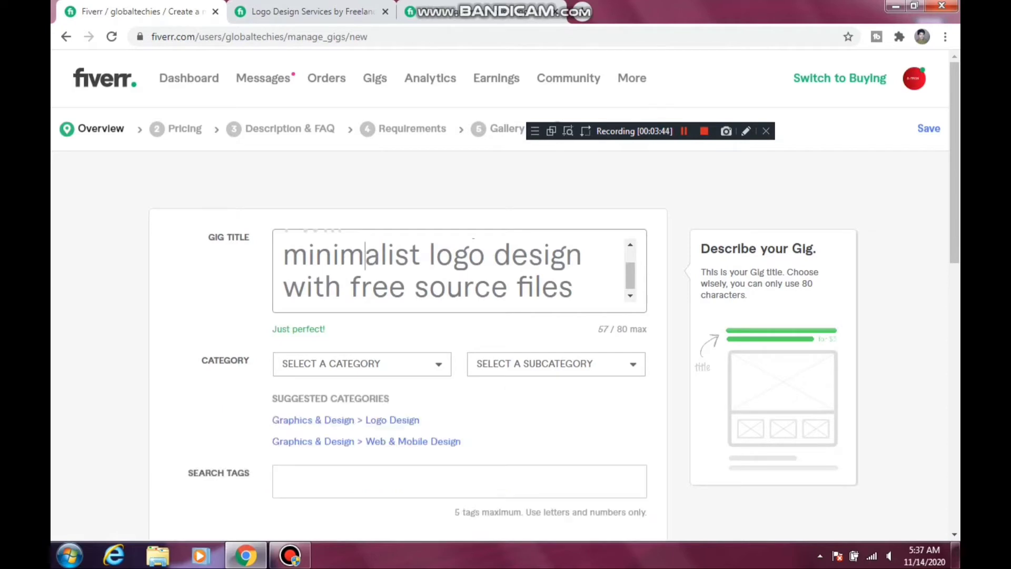
{"action": "mouse_move", "coordinate": [630, 276]}
{"action": "left_mouse_down"}
{"action": "mouse_move", "coordinate": [631, 263]}
{"action": "mouse_move", "coordinate": [631, 279]}
{"action": "left_mouse_up"}
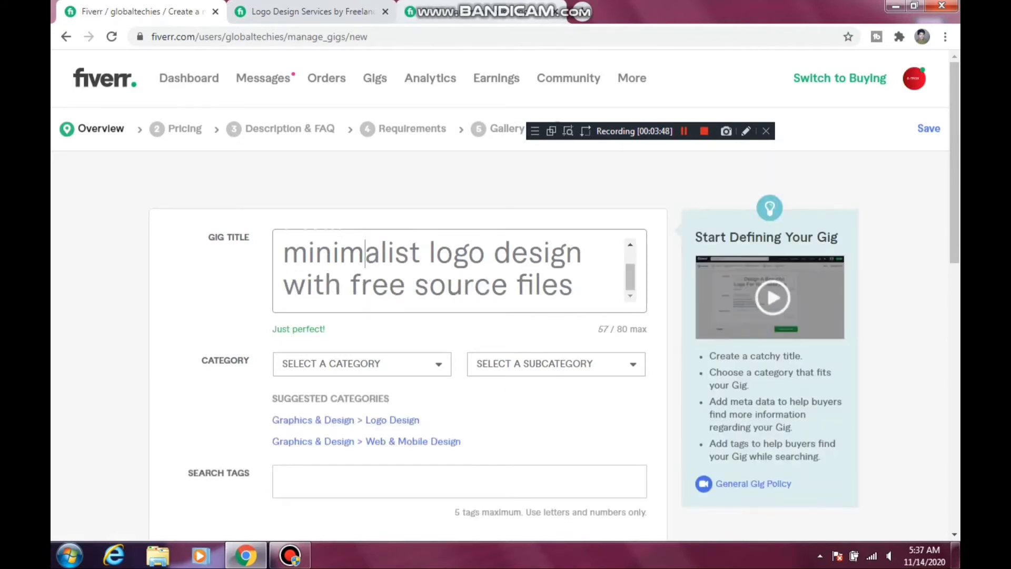
- Check the reference gig's category and set the new gig's category to Graphics & Design with subcategory Logo Design
{"action": "key", "text": "ctrl+Tab"}
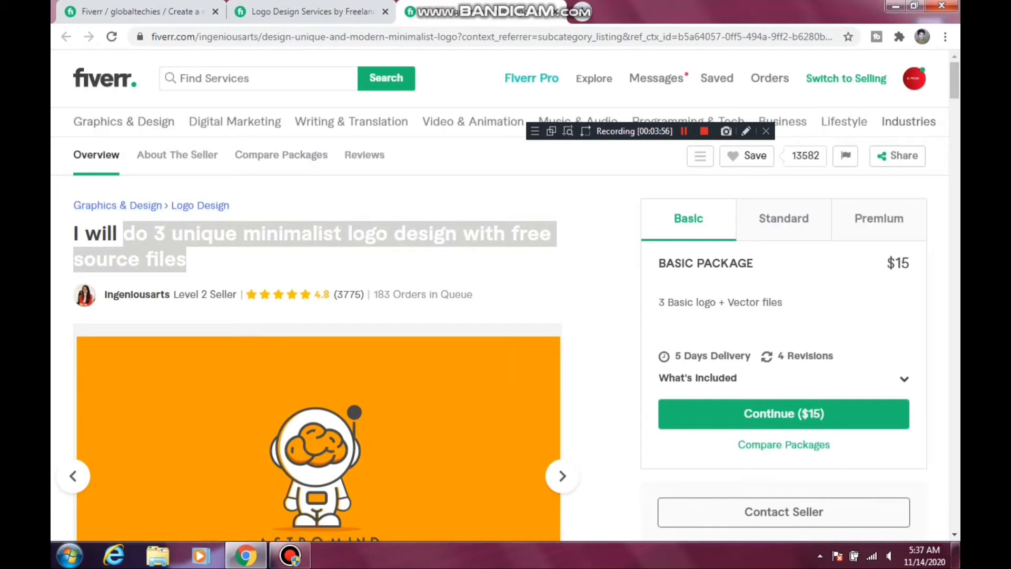
{"action": "left_click", "coordinate": [316, 12]}
{"action": "left_click", "coordinate": [169, 12]}
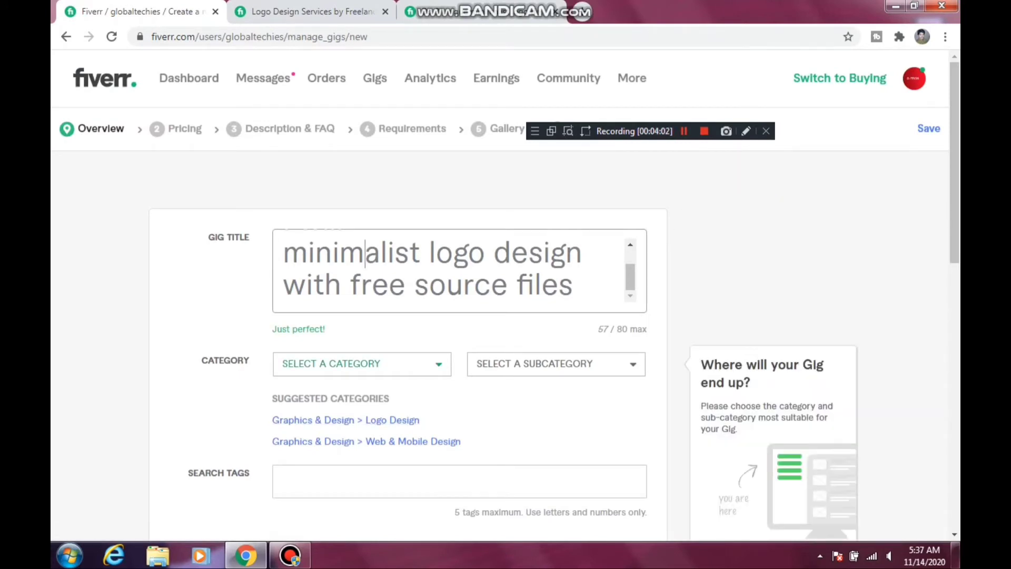
{"action": "left_click", "coordinate": [361, 364]}
{"action": "left_click", "coordinate": [363, 369]}
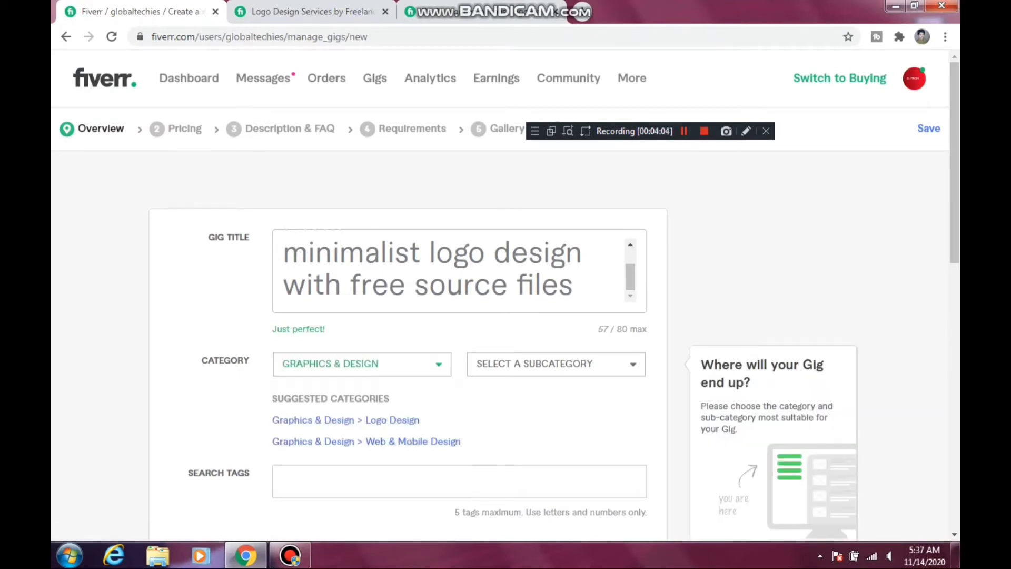
{"action": "left_click", "coordinate": [556, 364]}
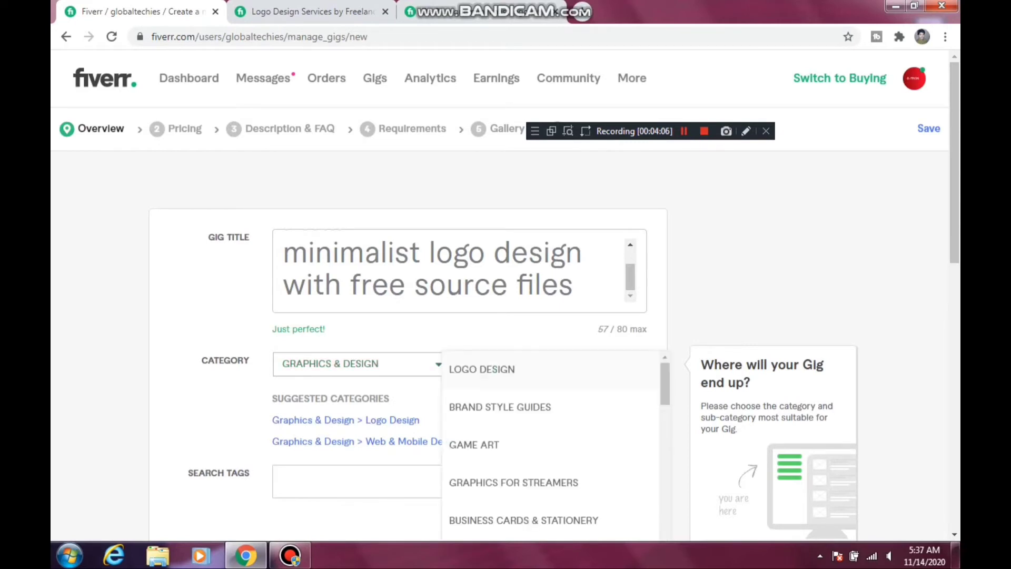
{"action": "left_click", "coordinate": [500, 370]}
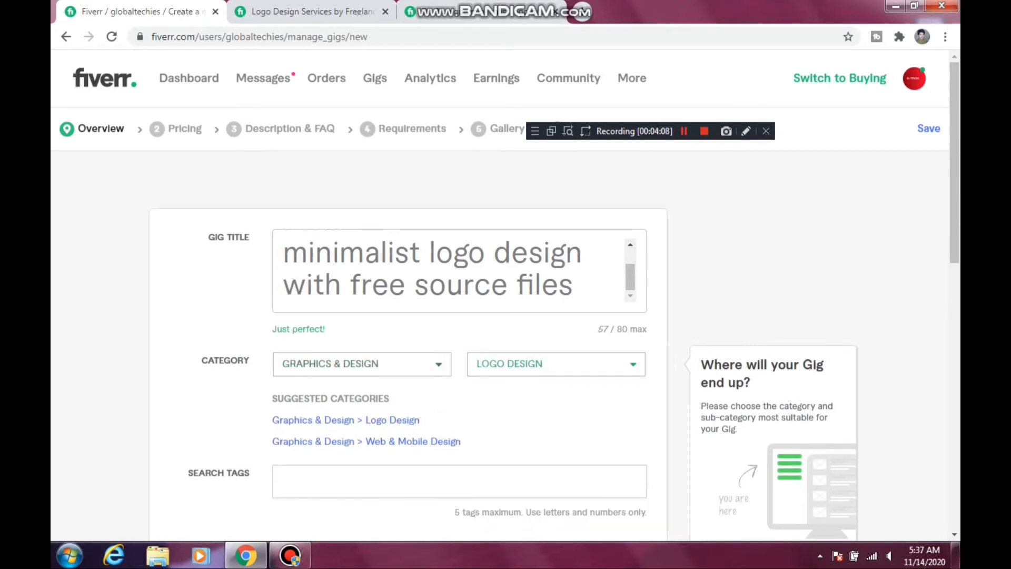
- Remove "3" and "minimalist" from the gig title, keeping the wording "do unique logo design with free source files"
{"action": "left_click_drag", "start_coordinate": [630, 277], "coordinate": [630, 263]}
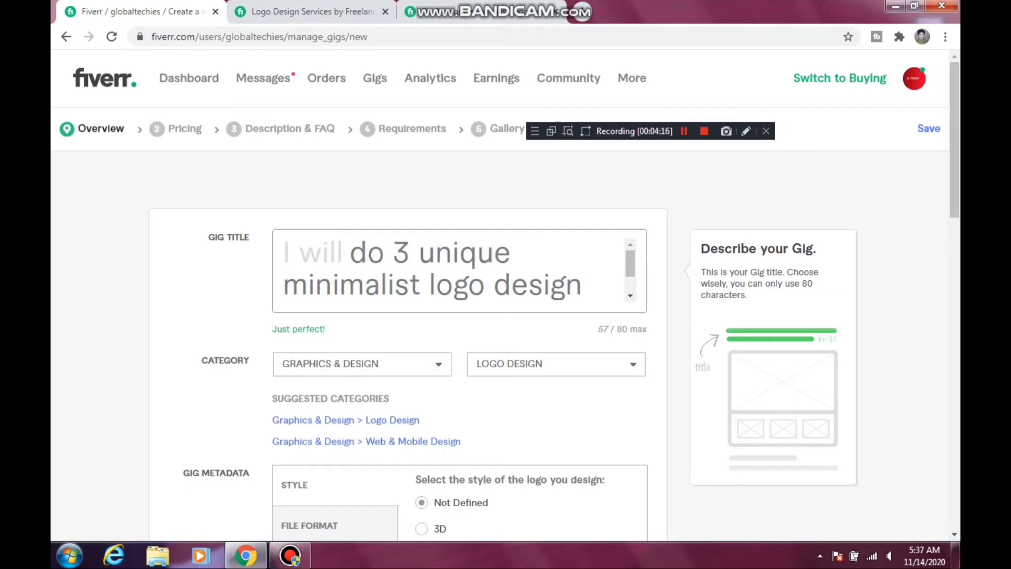
{"action": "left_click", "coordinate": [411, 254]}
{"action": "key", "text": "BackSpace"}
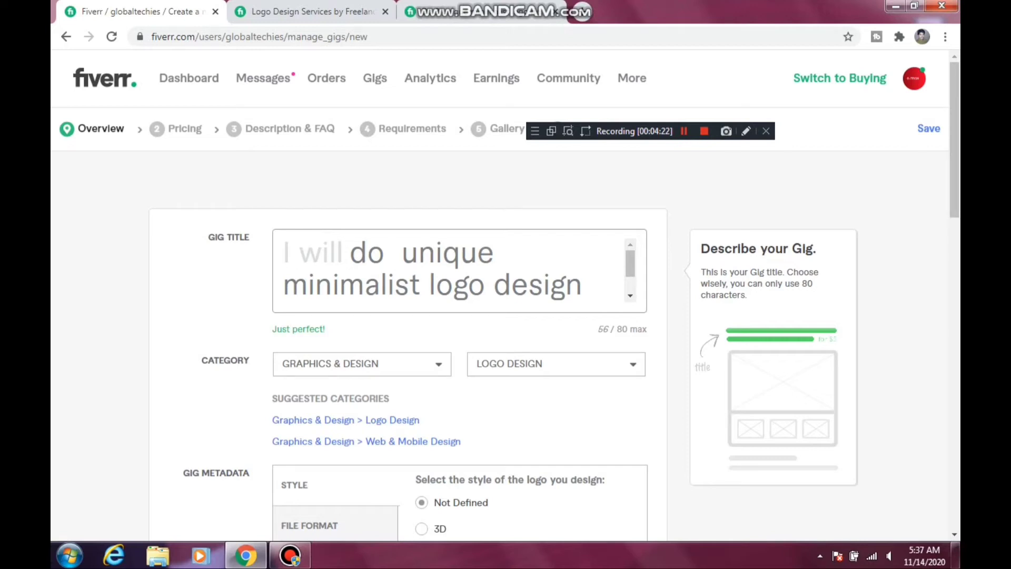
{"action": "left_click", "coordinate": [421, 286]}
{"action": "key", "text": "BackSpace"}
{"action": "key", "text": "BackSpace"}
{"action": "key", "text": "BackSpace"}
{"action": "key", "text": "BackSpace"}
{"action": "key", "text": "BackSpace"}
{"action": "key", "text": "BackSpace"}
{"action": "key", "text": "BackSpace"}
{"action": "key", "text": "BackSpace"}
{"action": "key", "text": "BackSpace"}
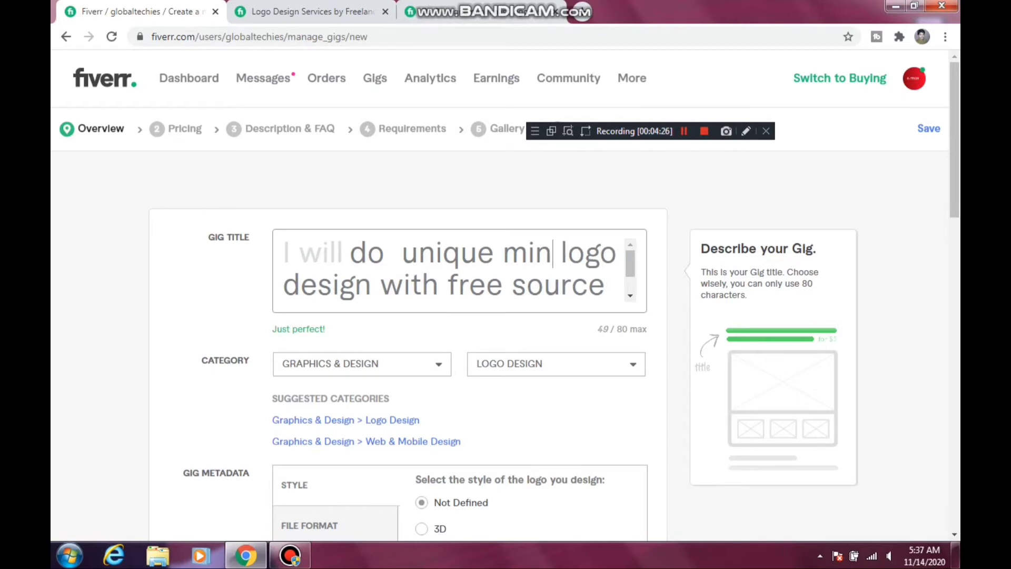
{"action": "key", "text": "BackSpace"}
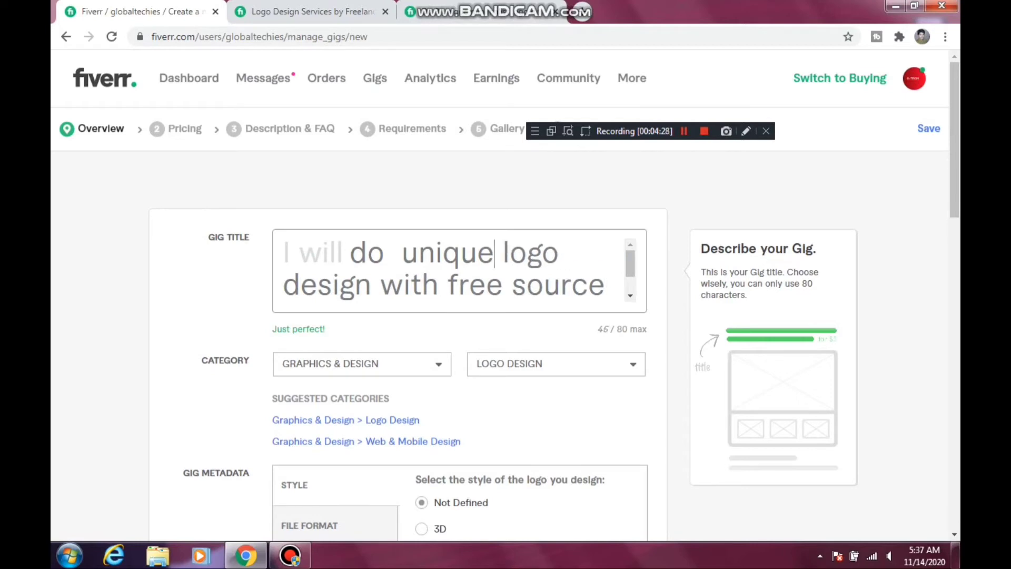
{"action": "key", "text": "BackSpace"}
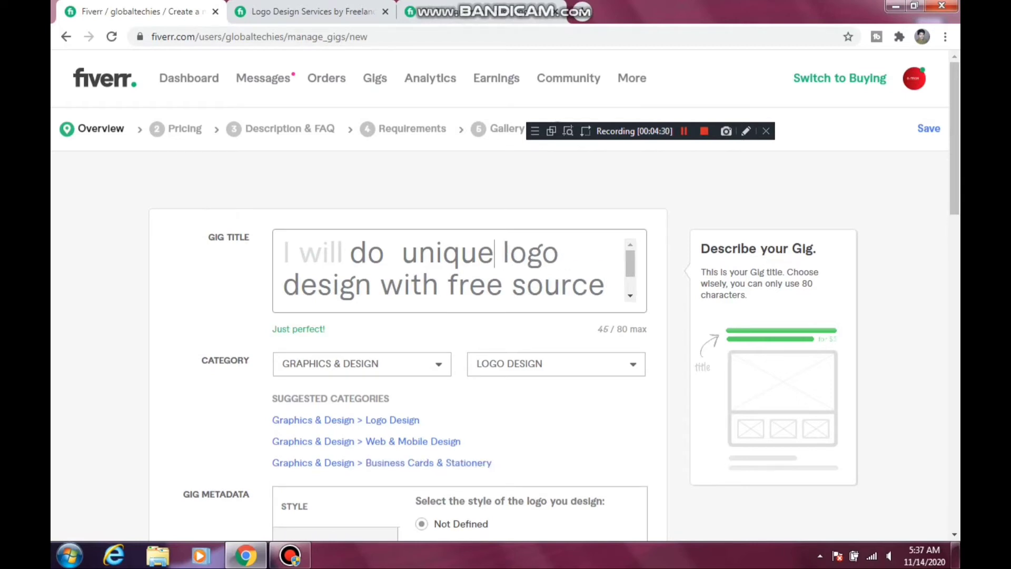
{"action": "left_click_drag", "start_coordinate": [630, 263], "coordinate": [631, 278]}
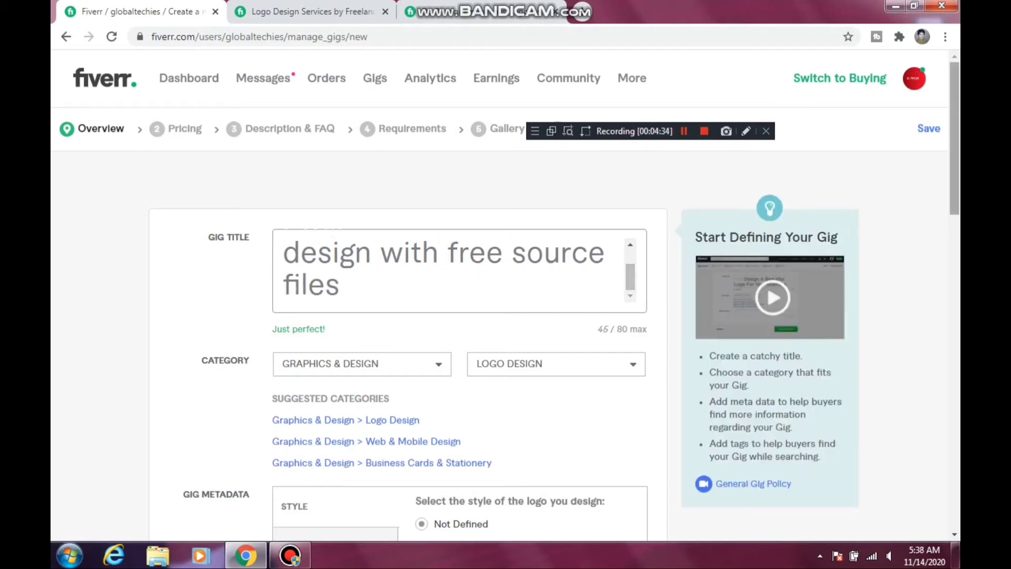
- In the gig metadata, set the logo style to Not Defined and select PSD, PNG and PDF as the provided file formats
{"action": "scroll", "coordinate": [506, 290], "scroll_direction": "down", "scroll_amount": 4}
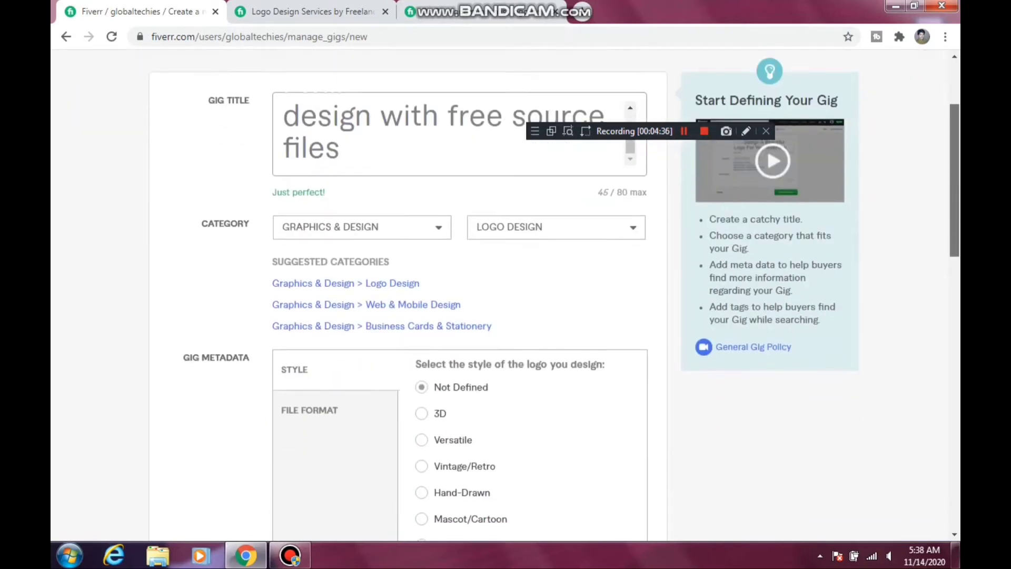
{"action": "scroll", "coordinate": [505, 290], "scroll_direction": "down", "scroll_amount": 1}
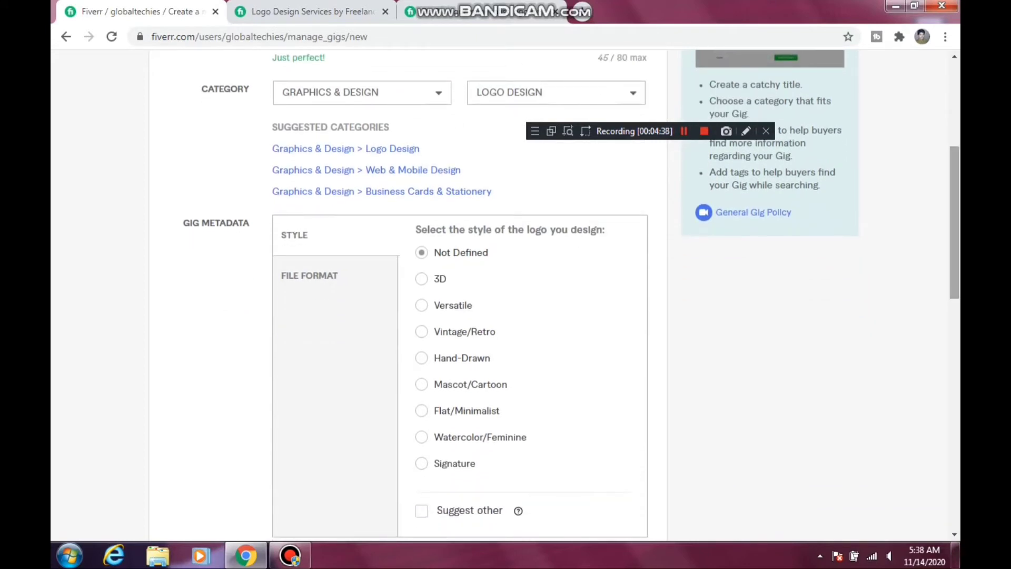
{"action": "scroll", "coordinate": [505, 289], "scroll_direction": "down", "scroll_amount": 1}
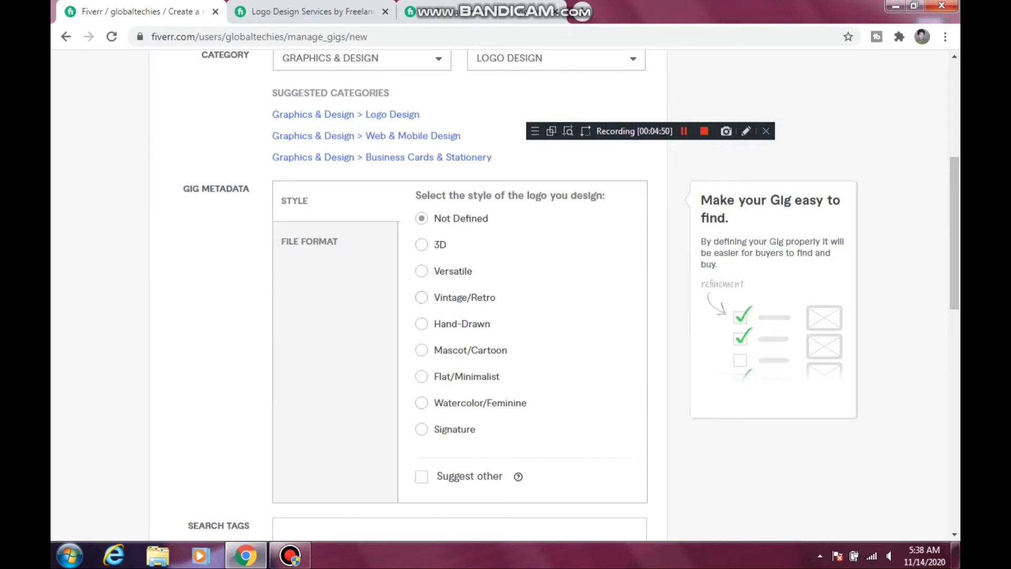
{"action": "left_click", "coordinate": [421, 245]}
{"action": "left_click", "coordinate": [422, 219]}
{"action": "left_click", "coordinate": [309, 242]}
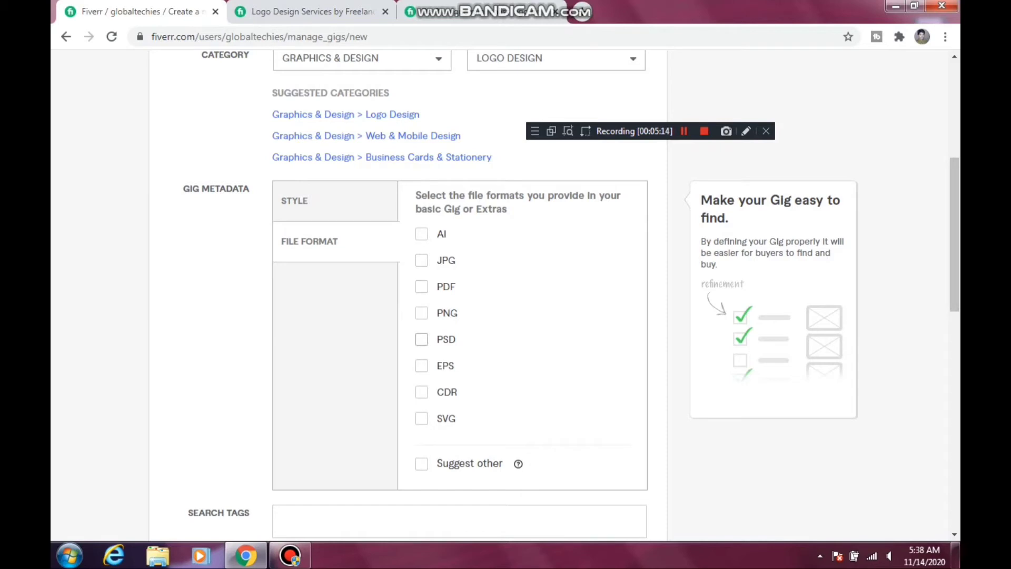
{"action": "left_click", "coordinate": [421, 339]}
{"action": "left_click", "coordinate": [421, 313]}
{"action": "left_click", "coordinate": [421, 287]}
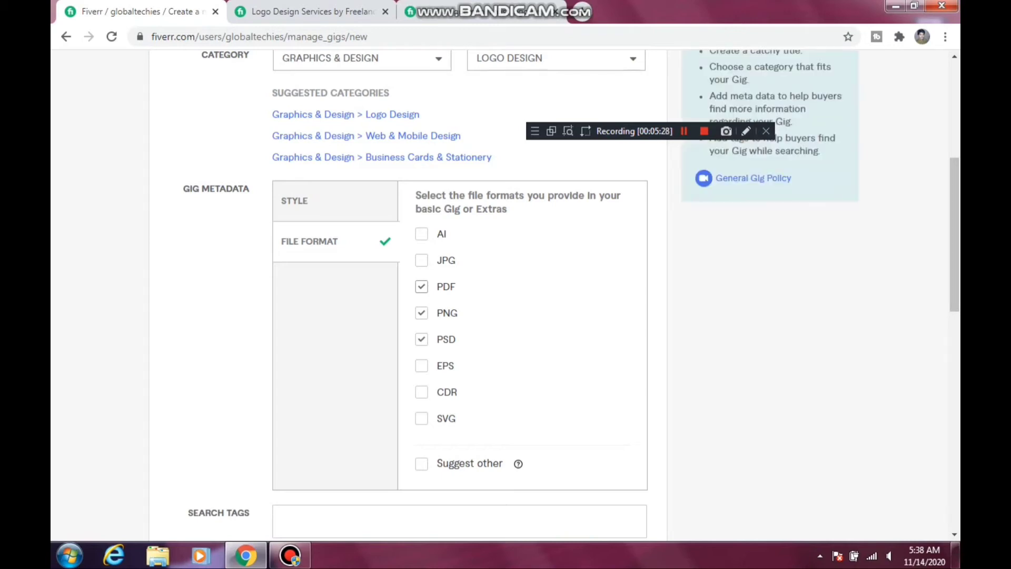
- Close the logo design listing page and look through the reference gig down to its related tags for search tag ideas
{"action": "scroll", "coordinate": [506, 295], "scroll_direction": "down", "scroll_amount": 5}
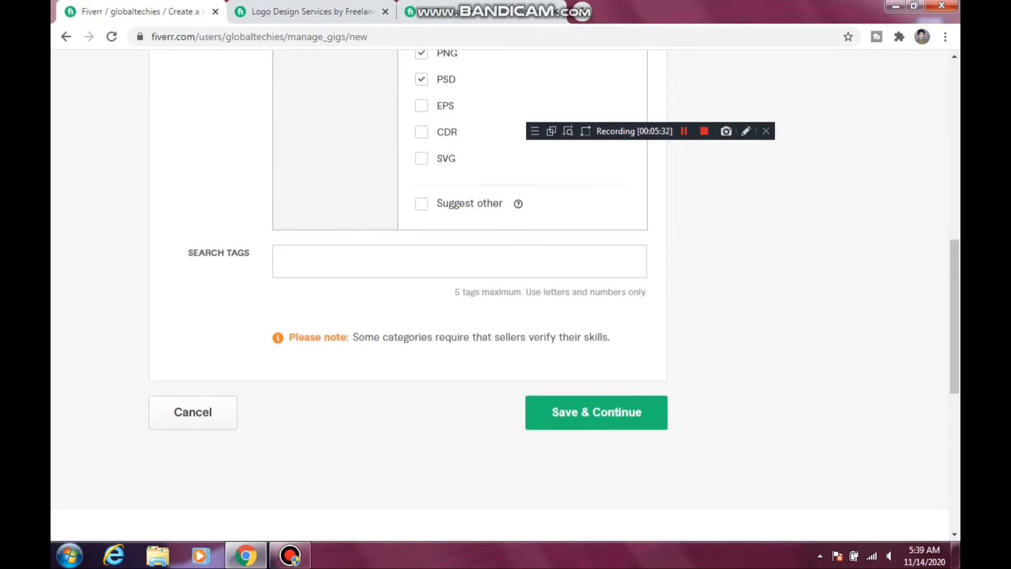
{"action": "left_click", "coordinate": [281, 261]}
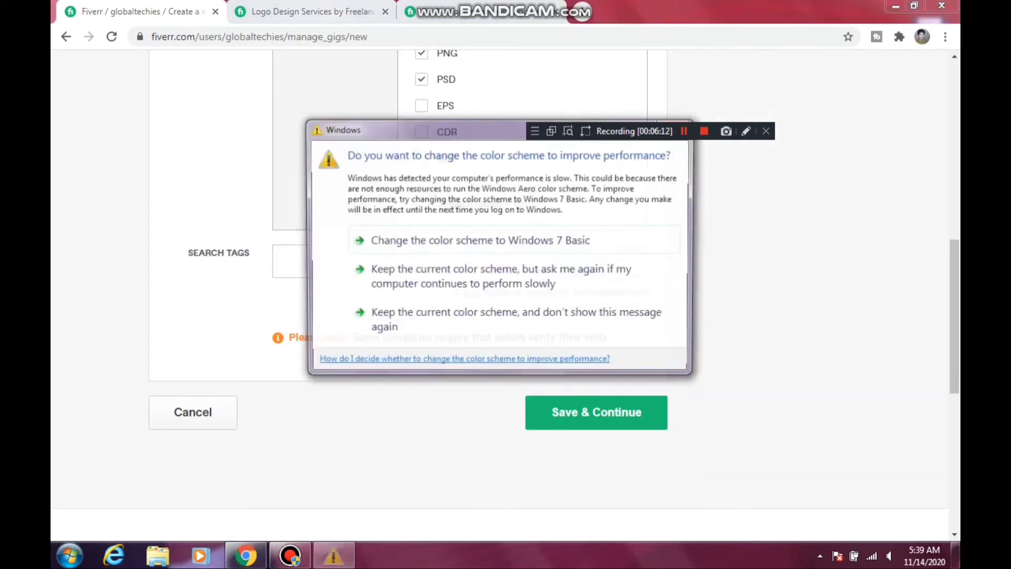
{"action": "left_click", "coordinate": [312, 12]}
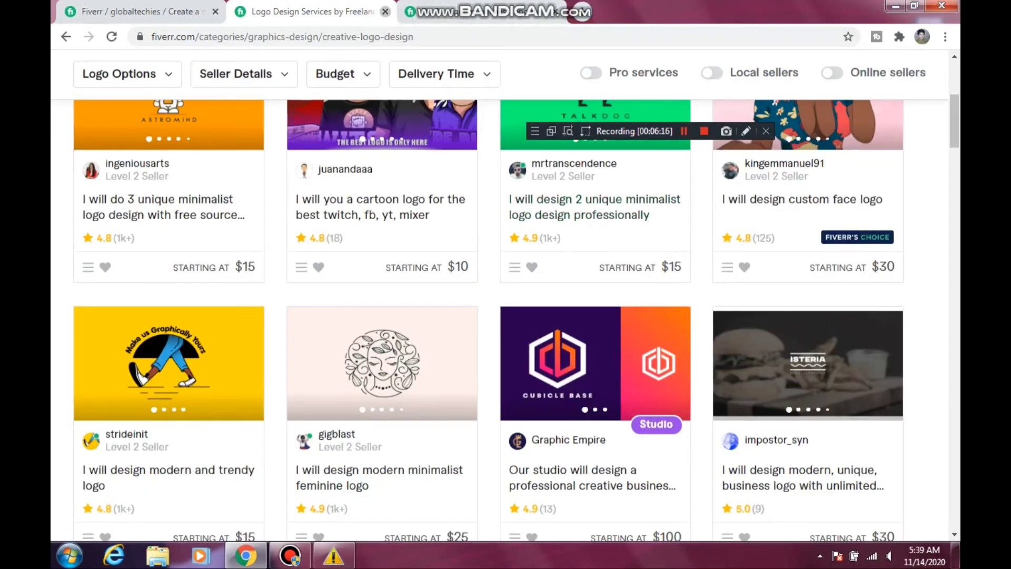
{"action": "left_click", "coordinate": [386, 12]}
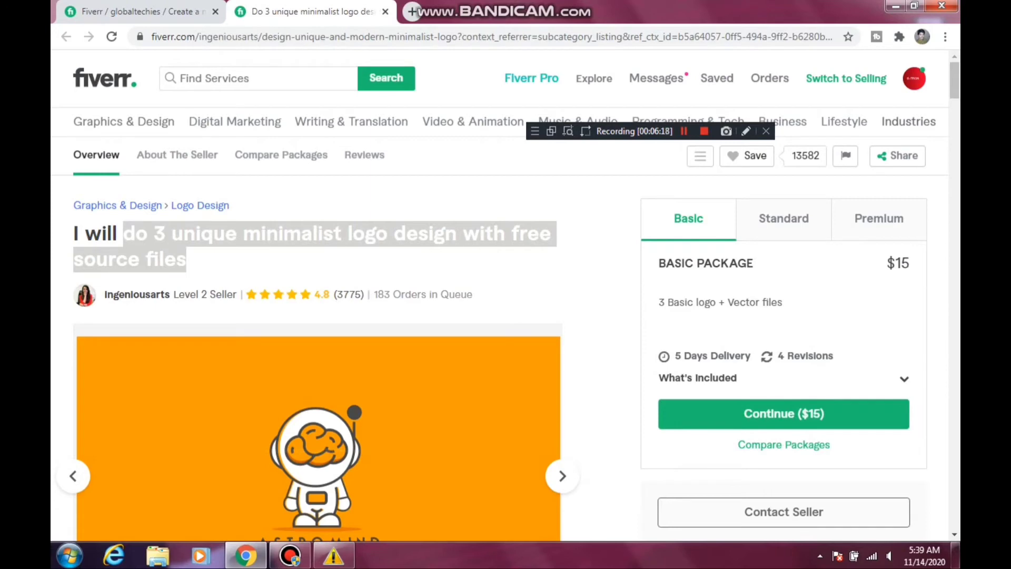
{"action": "scroll", "coordinate": [505, 316], "scroll_direction": "down", "scroll_amount": 15}
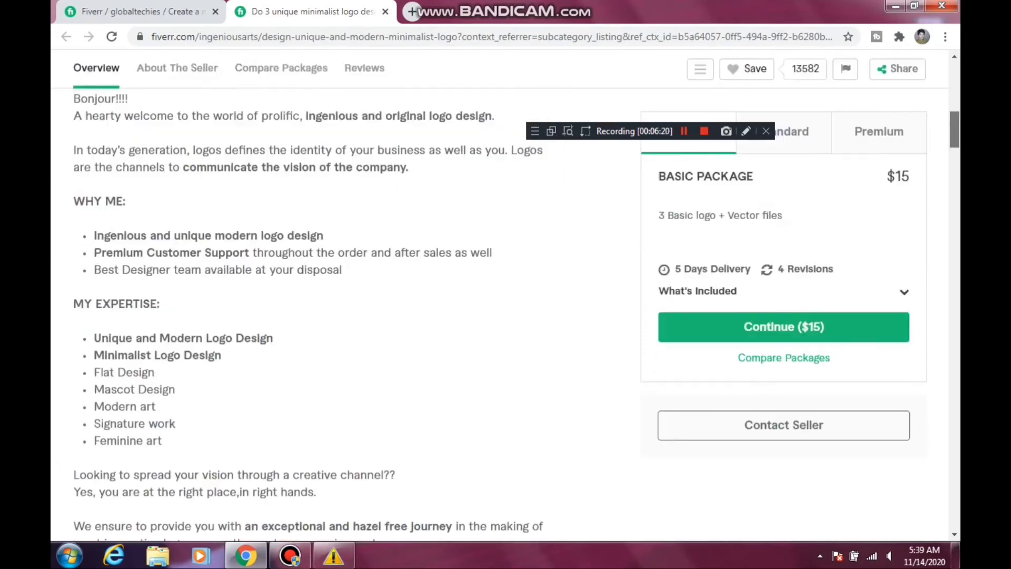
{"action": "scroll", "coordinate": [505, 295], "scroll_direction": "down", "scroll_amount": 4}
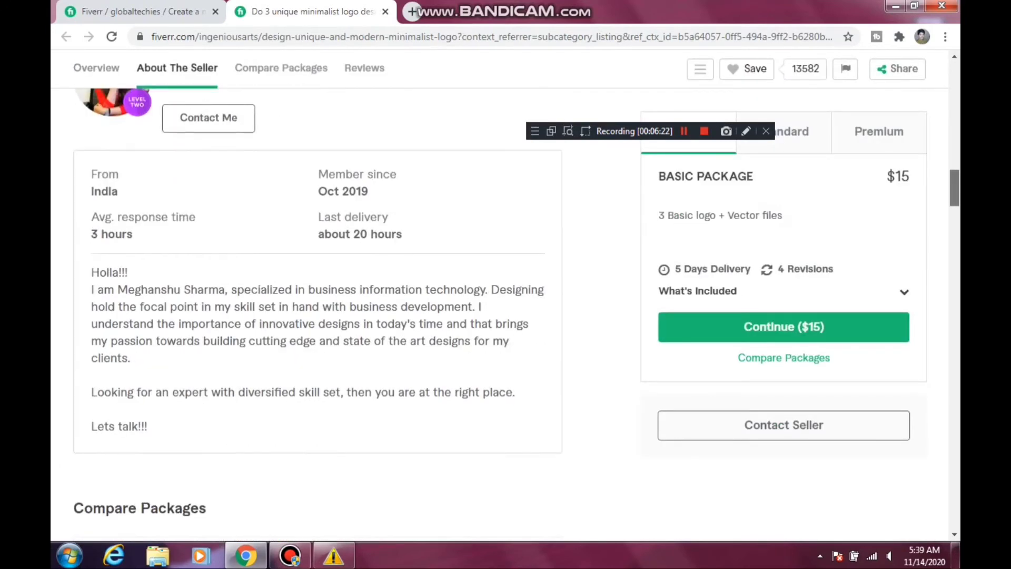
{"action": "scroll", "coordinate": [506, 295], "scroll_direction": "up", "scroll_amount": 3}
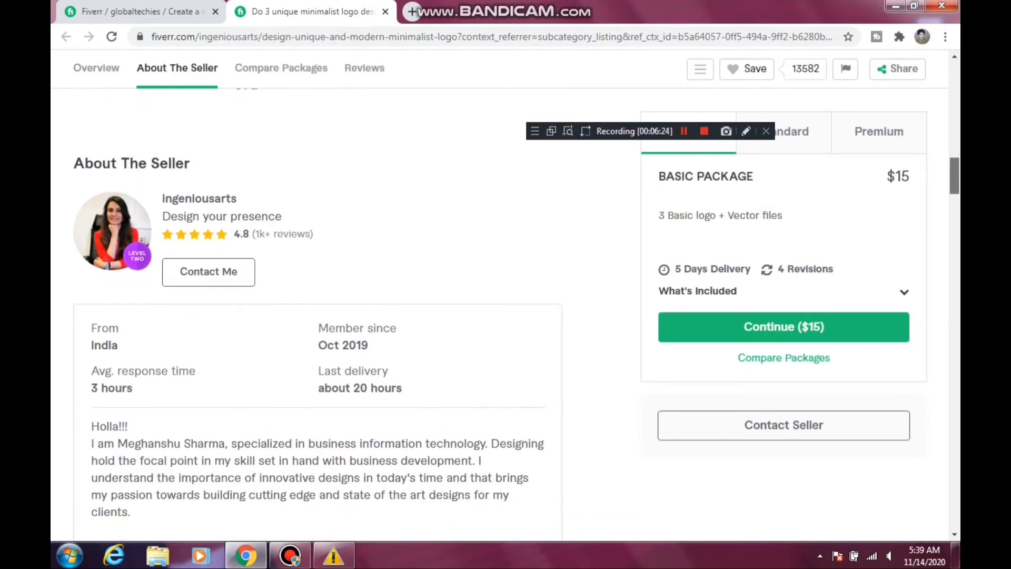
{"action": "scroll", "coordinate": [506, 316], "scroll_direction": "down", "scroll_amount": 8}
{"action": "scroll", "coordinate": [316, 316], "scroll_direction": "down", "scroll_amount": 5}
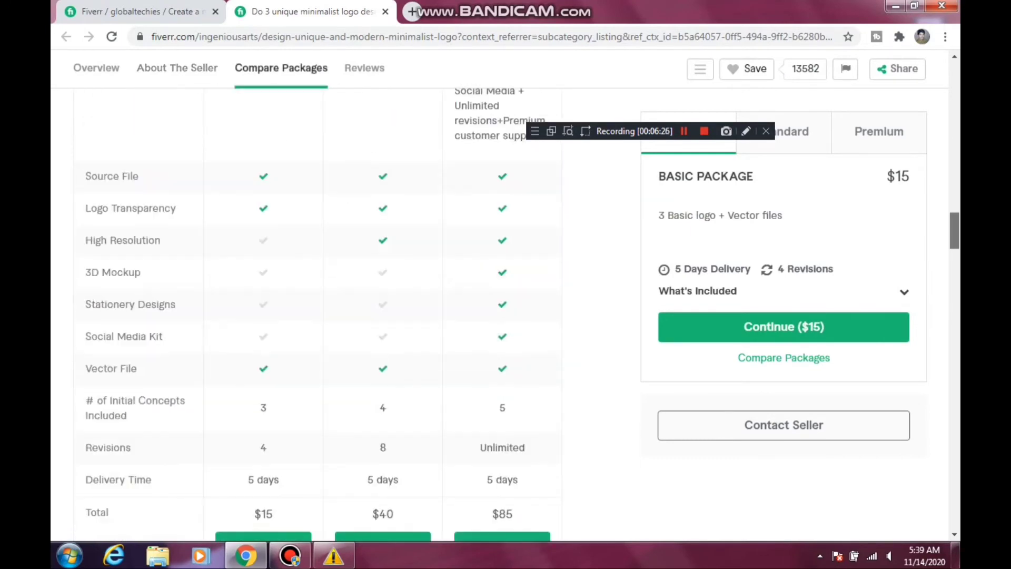
{"action": "scroll", "coordinate": [316, 316], "scroll_direction": "down", "scroll_amount": 10}
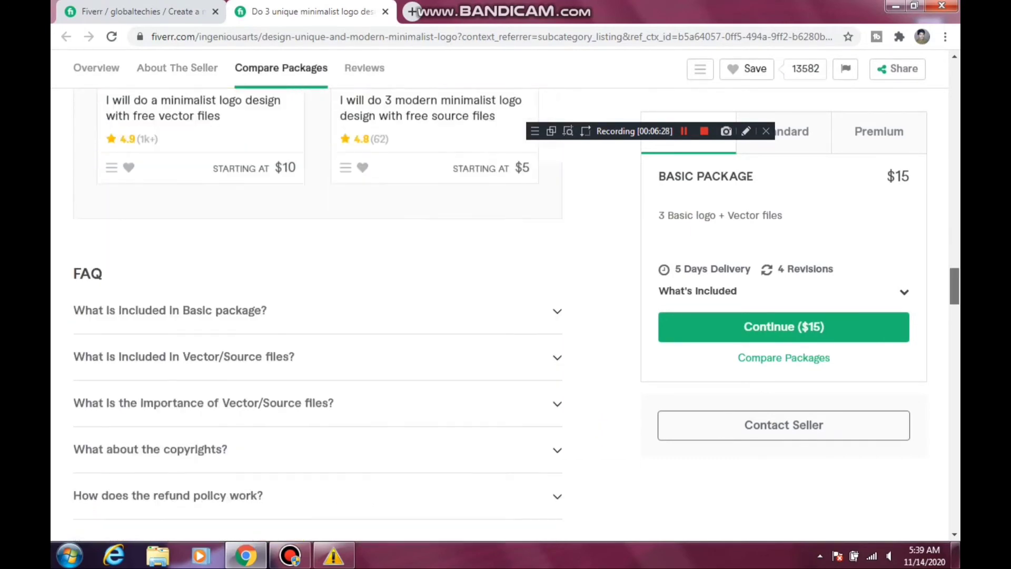
{"action": "scroll", "coordinate": [316, 316], "scroll_direction": "down", "scroll_amount": 15}
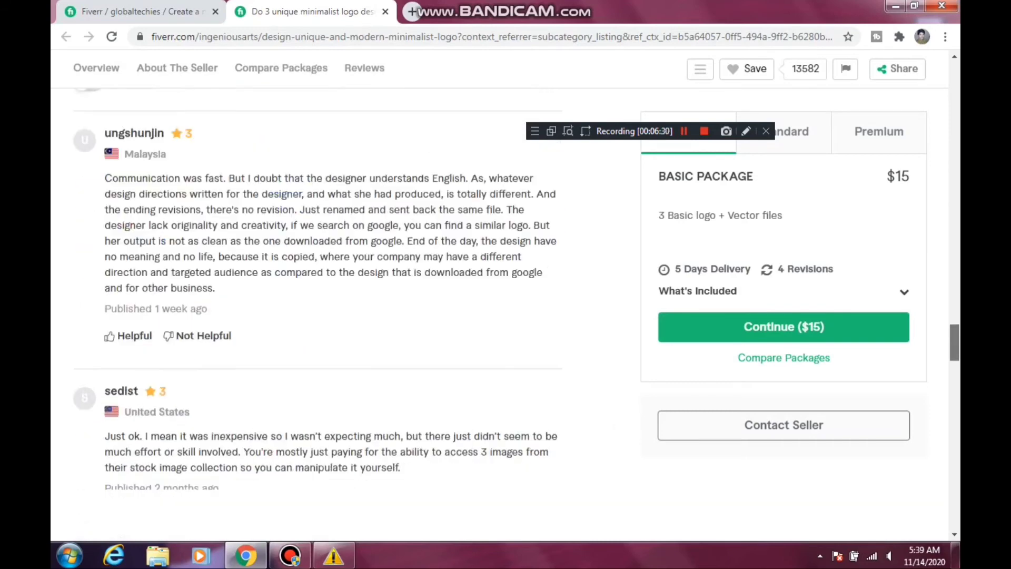
{"action": "scroll", "coordinate": [316, 316], "scroll_direction": "down", "scroll_amount": 15}
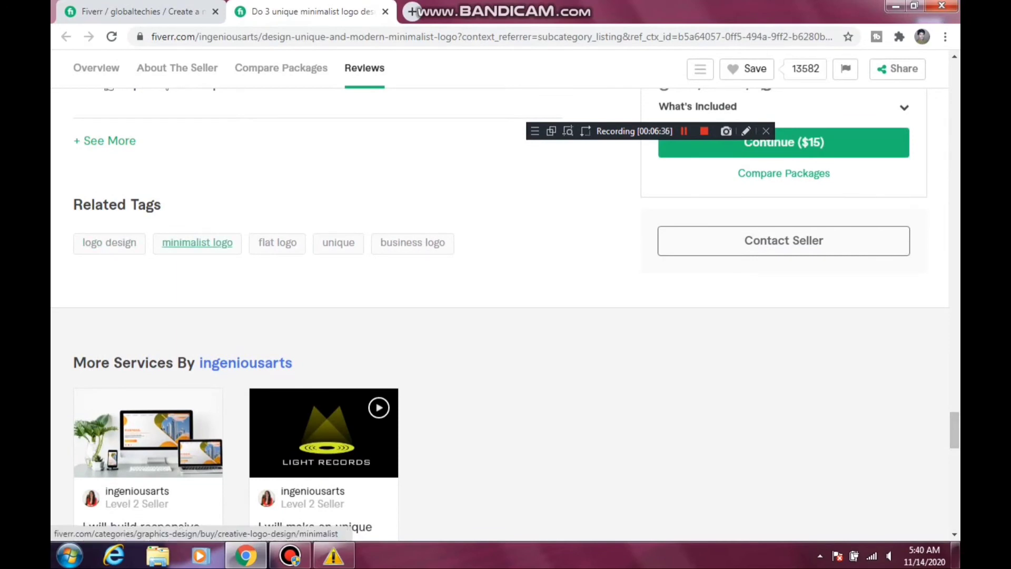
- Return to the new gig form and add "logo design" and "minimalist logo" as search tags, matching the reference gig's related tags
{"action": "left_click", "coordinate": [140, 11]}
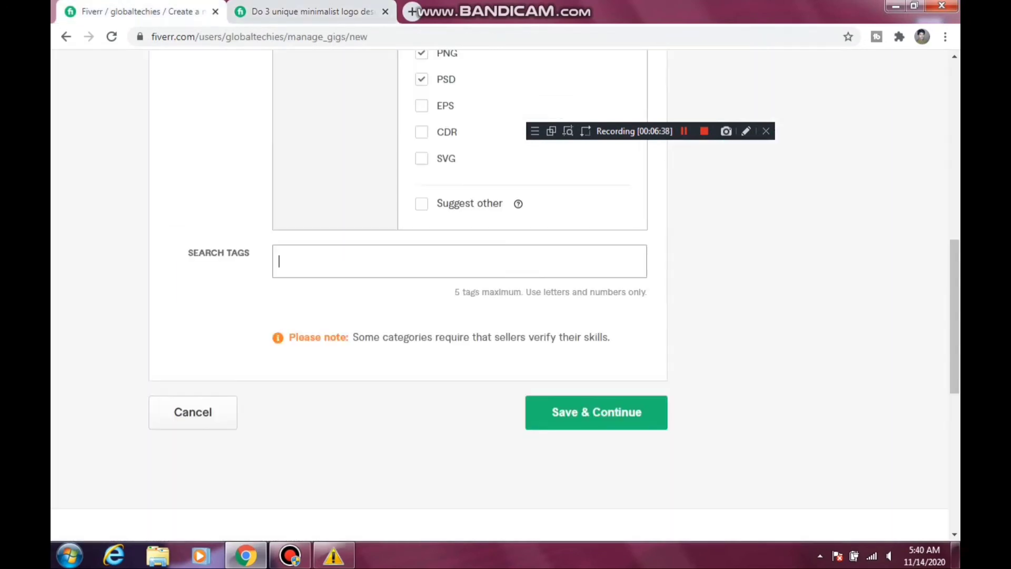
{"action": "type", "text": "lo"}
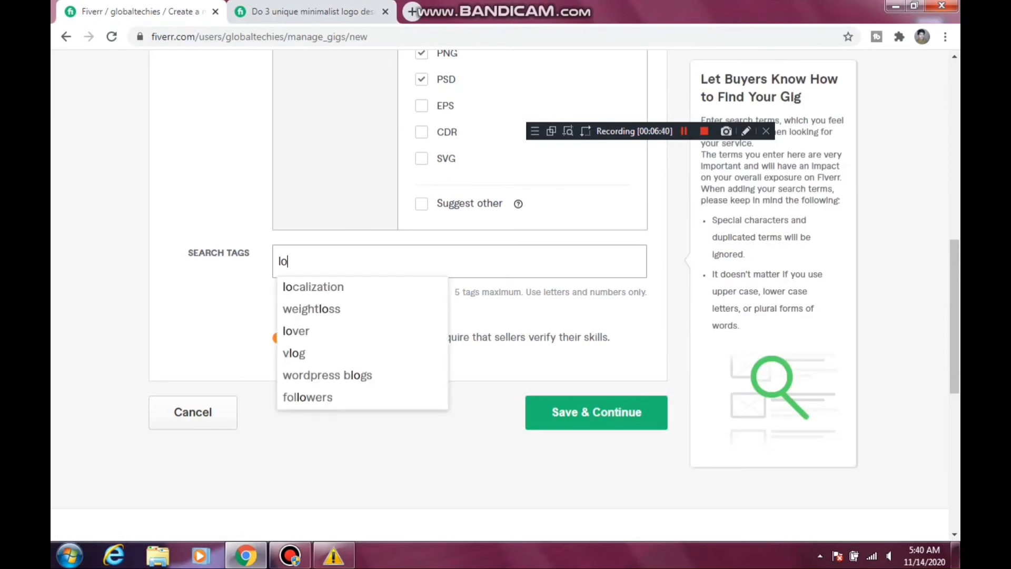
{"action": "type", "text": "go design"}
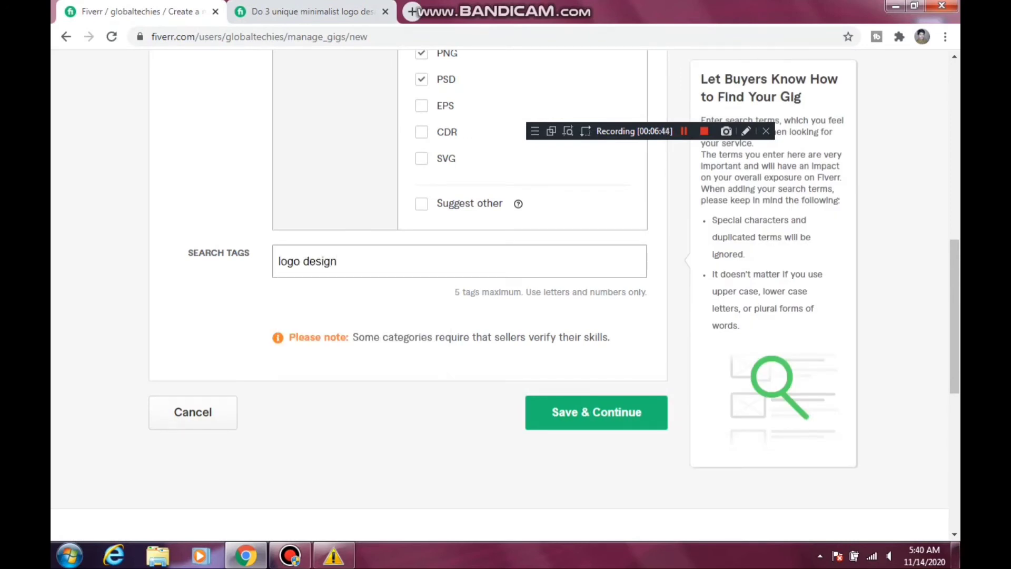
{"action": "key", "text": "Return"}
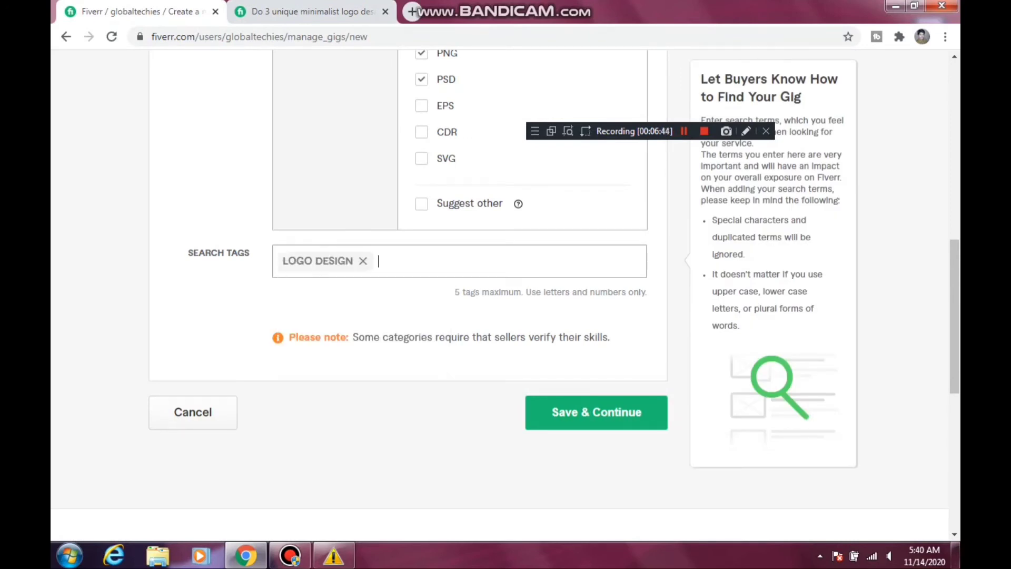
{"action": "type", "text": "min"}
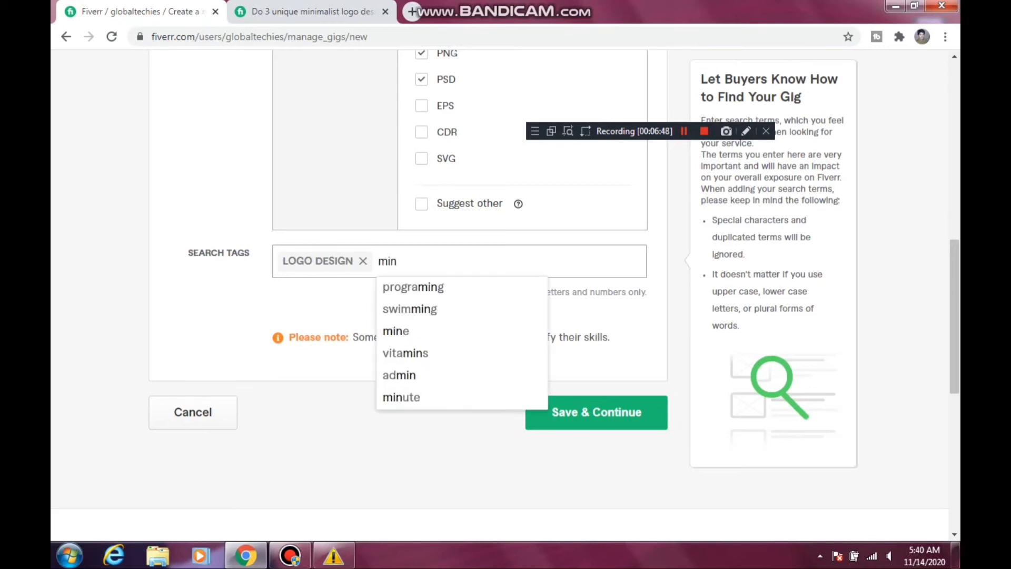
{"action": "type", "text": "im"}
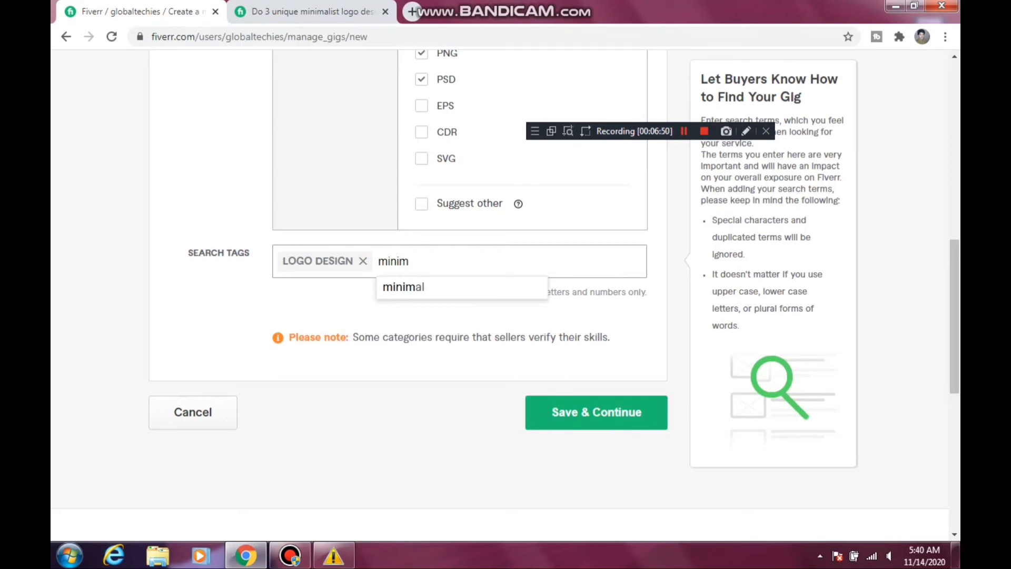
{"action": "key", "text": "ctrl+Tab"}
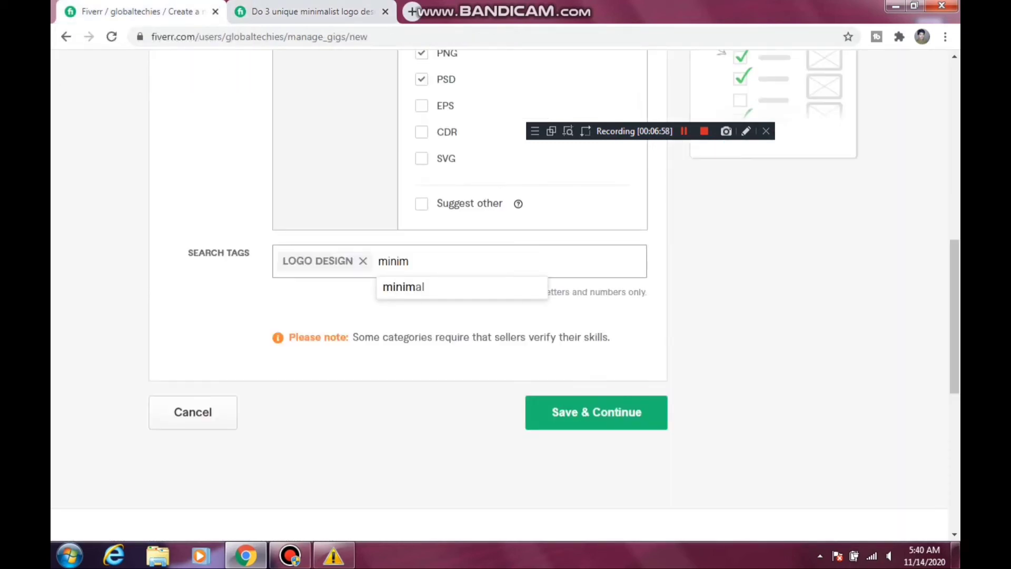
{"action": "type", "text": "ali"}
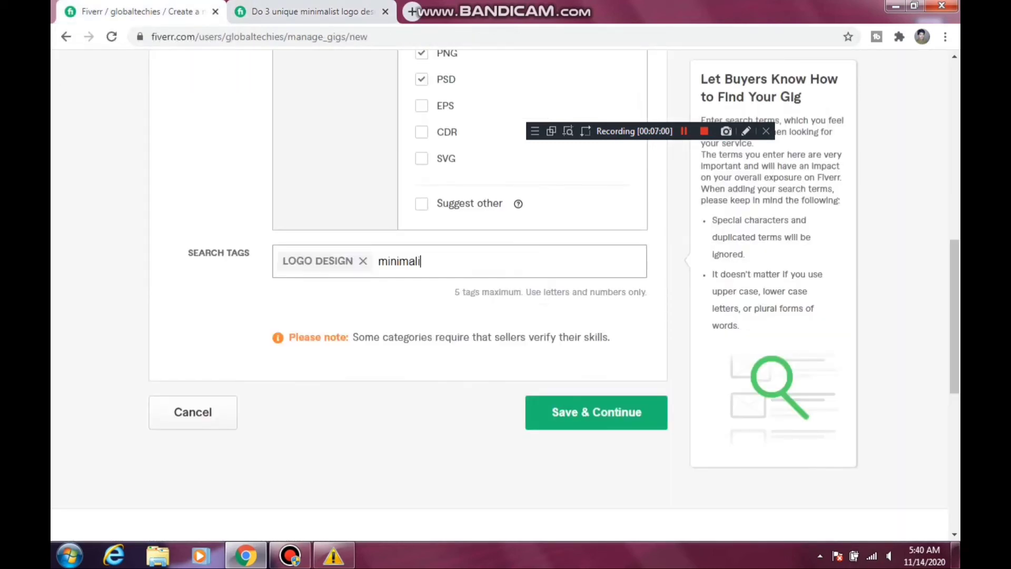
{"action": "type", "text": "st logo"}
{"action": "key", "text": "Return"}
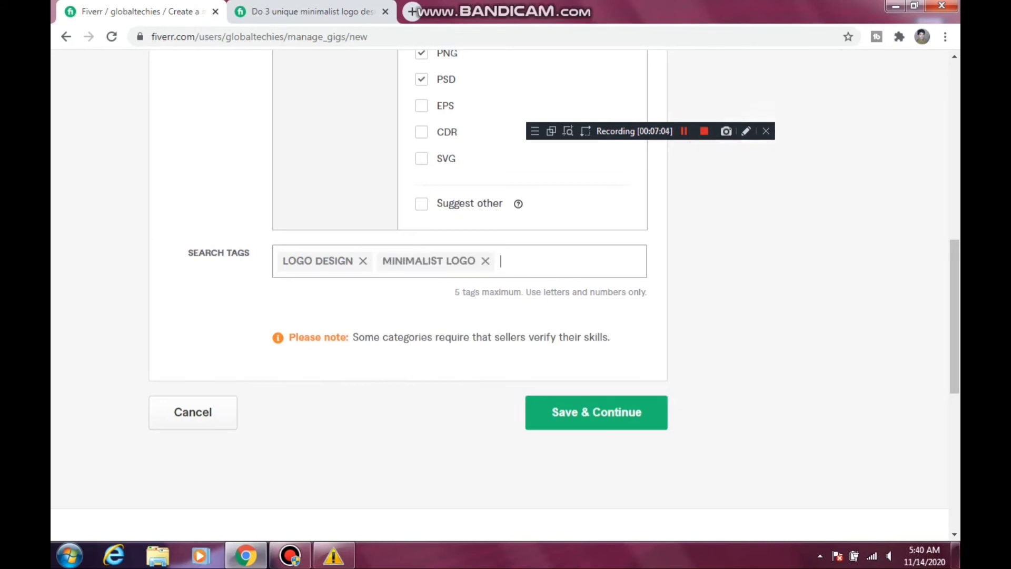
{"action": "key", "text": "shift+F12"}
{"action": "key", "text": "shift+F12"}
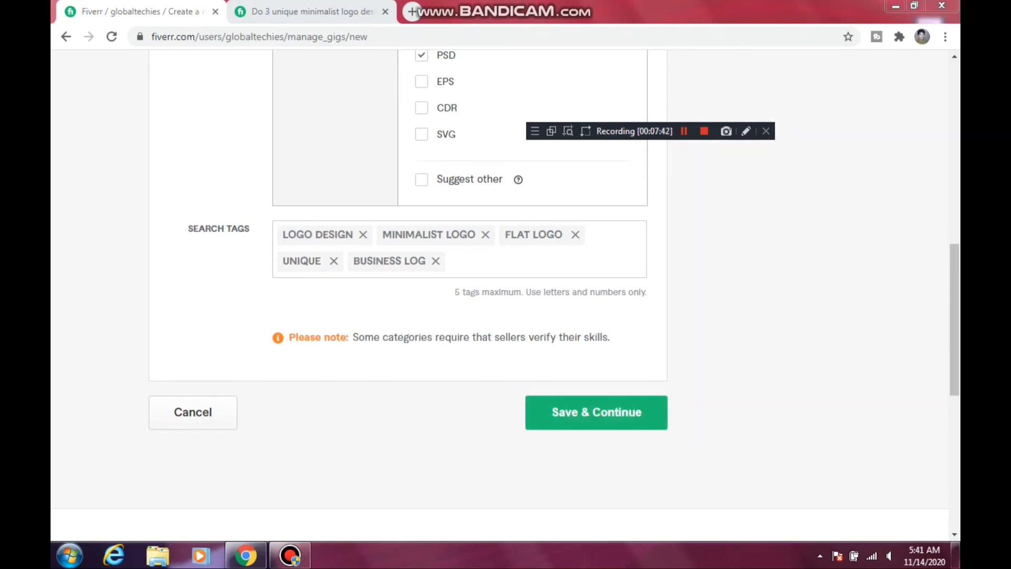
- Review the gig's title, category, metadata and search tags, and save the overview to continue to the pricing stage
{"action": "left_click_drag", "start_coordinate": [954, 321], "coordinate": [954, 201]}
{"action": "scroll", "coordinate": [505, 290], "scroll_direction": "up", "scroll_amount": 4}
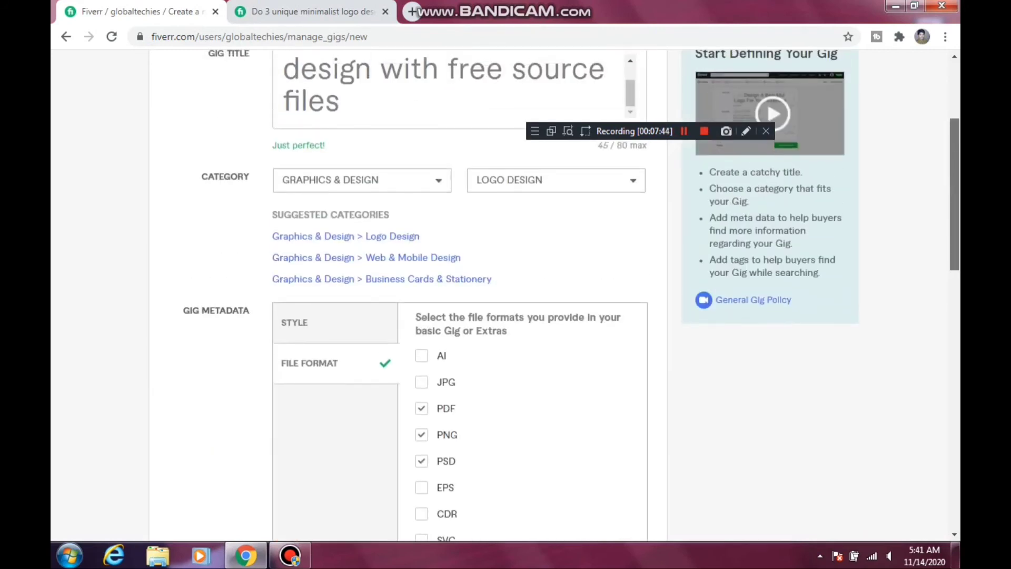
{"action": "scroll", "coordinate": [505, 295], "scroll_direction": "down", "scroll_amount": 7}
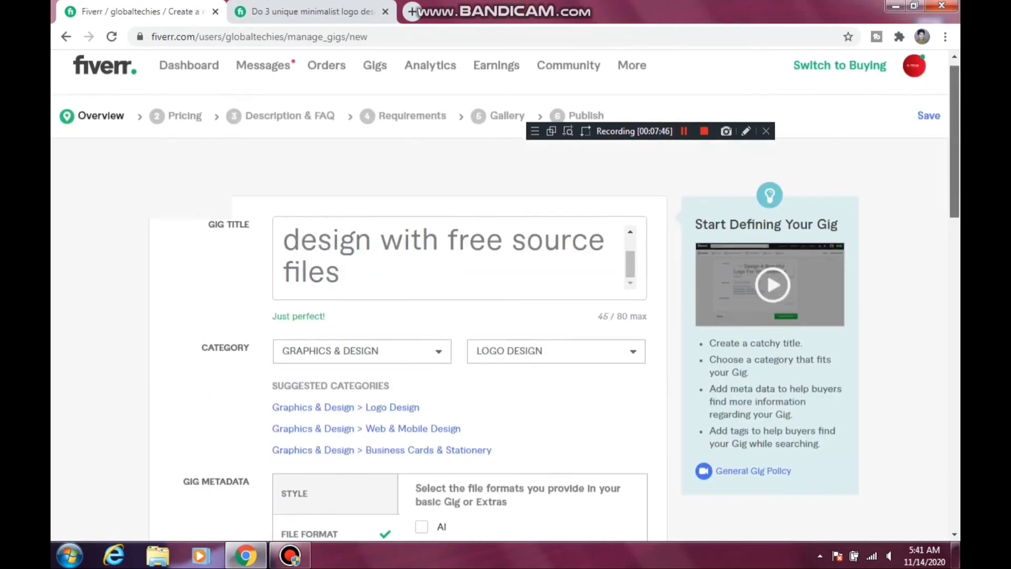
{"action": "scroll", "coordinate": [505, 294], "scroll_direction": "down", "scroll_amount": 5}
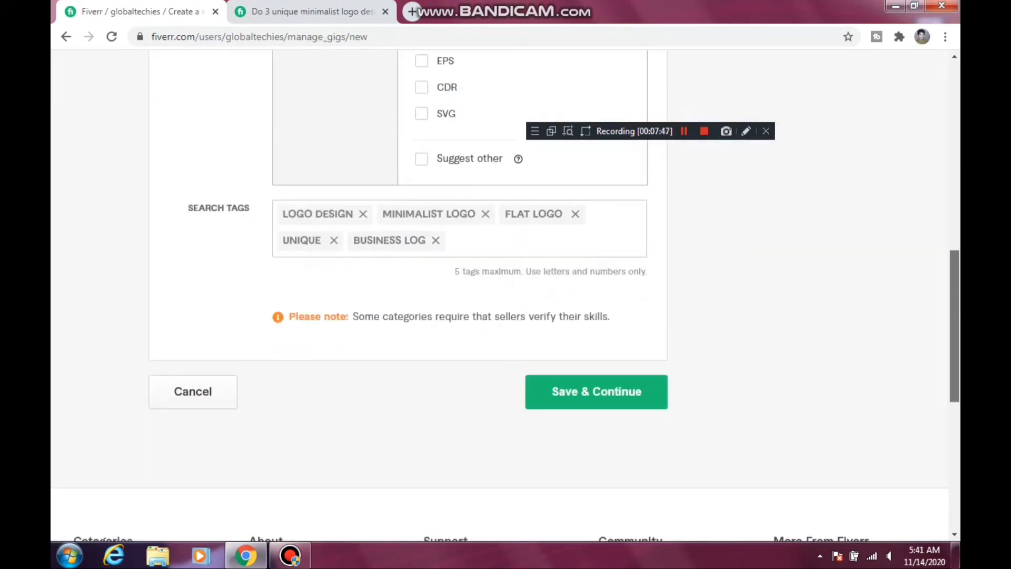
{"action": "scroll", "coordinate": [505, 295], "scroll_direction": "up", "scroll_amount": 2}
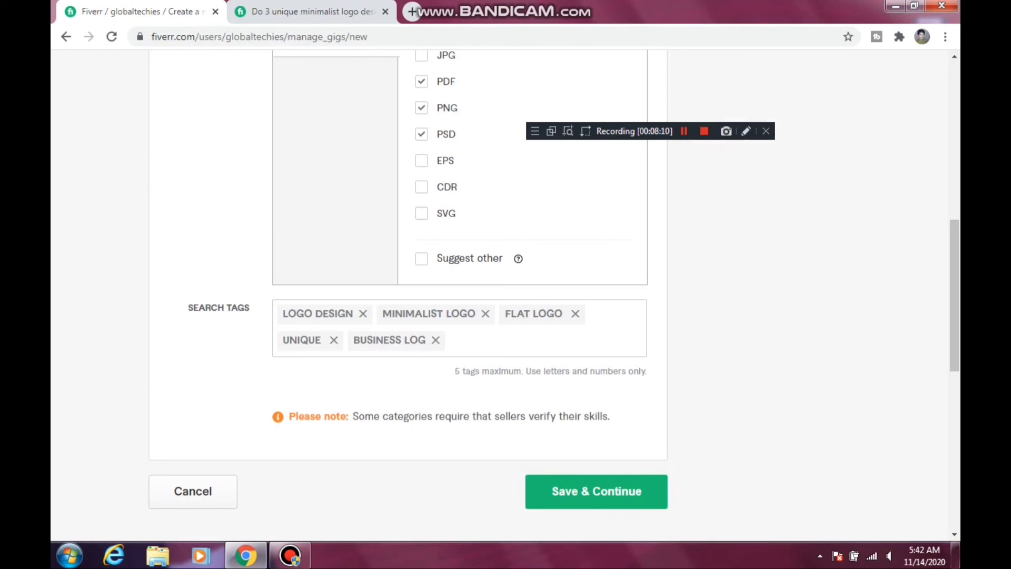
{"action": "left_click", "coordinate": [596, 491]}
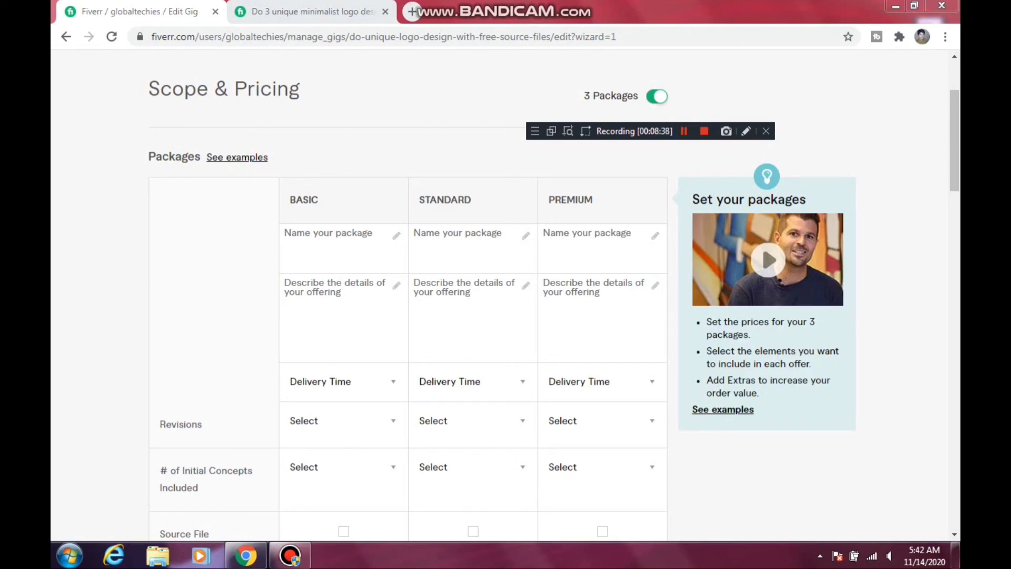
- Look over the new gig's Scope & Pricing table and examine the reference gig's package names, descriptions, features, revisions, delivery times and prices
{"action": "scroll", "coordinate": [506, 292], "scroll_direction": "up", "scroll_amount": 2}
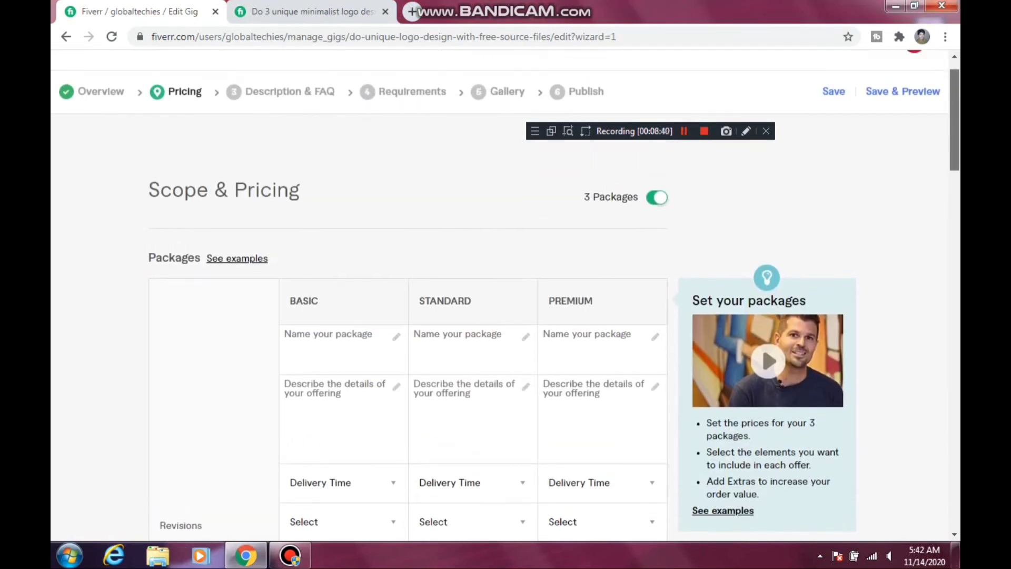
{"action": "scroll", "coordinate": [506, 292], "scroll_direction": "up", "scroll_amount": 1}
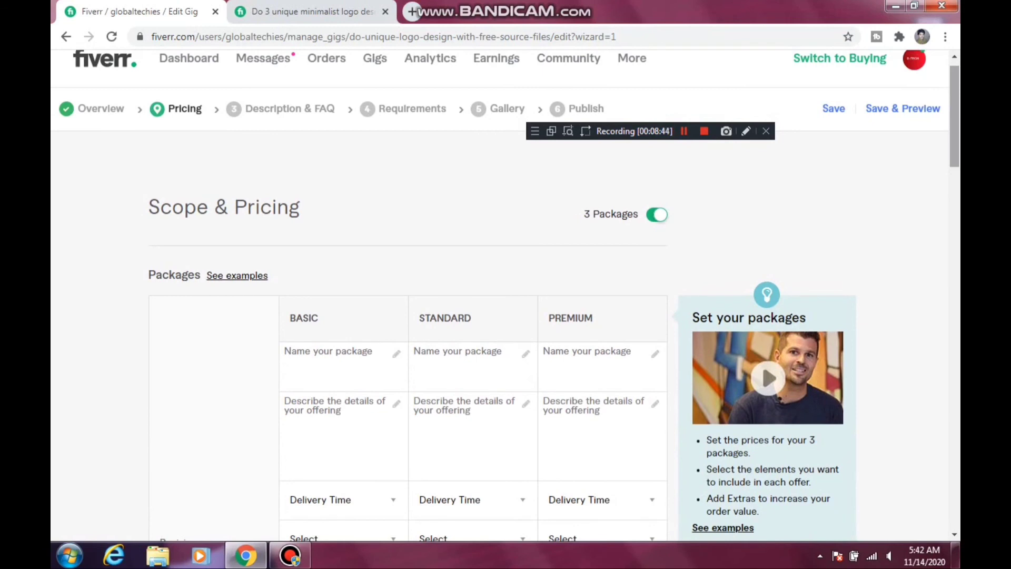
{"action": "scroll", "coordinate": [505, 292], "scroll_direction": "down", "scroll_amount": 3}
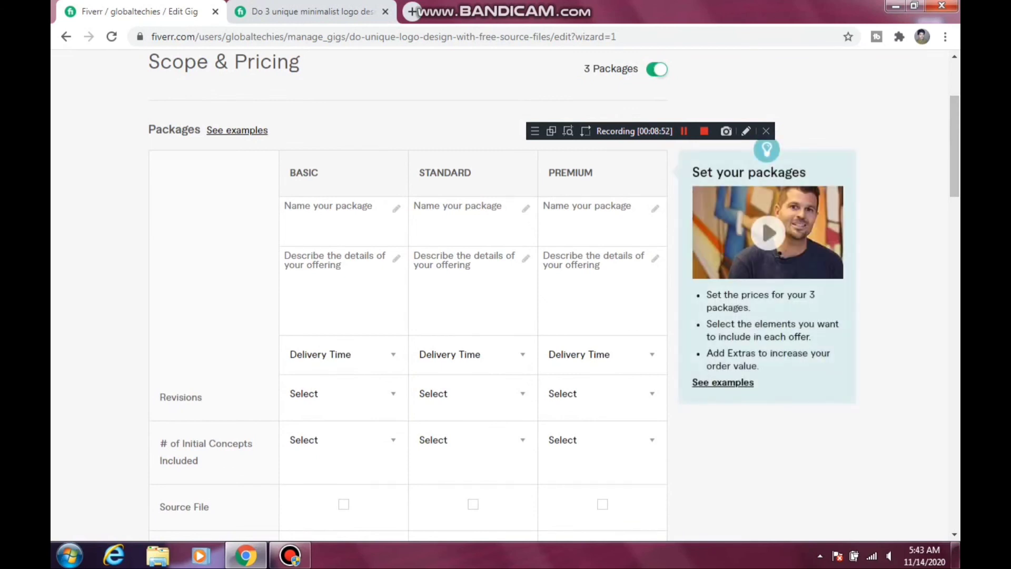
{"action": "key", "text": "ctrl+Tab"}
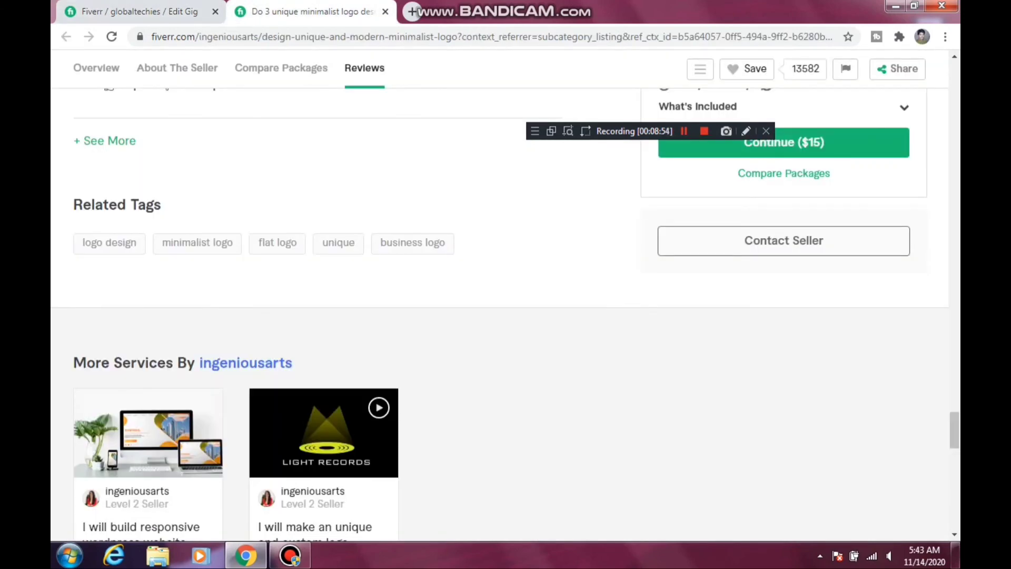
{"action": "scroll", "coordinate": [316, 316], "scroll_direction": "up", "scroll_amount": 10}
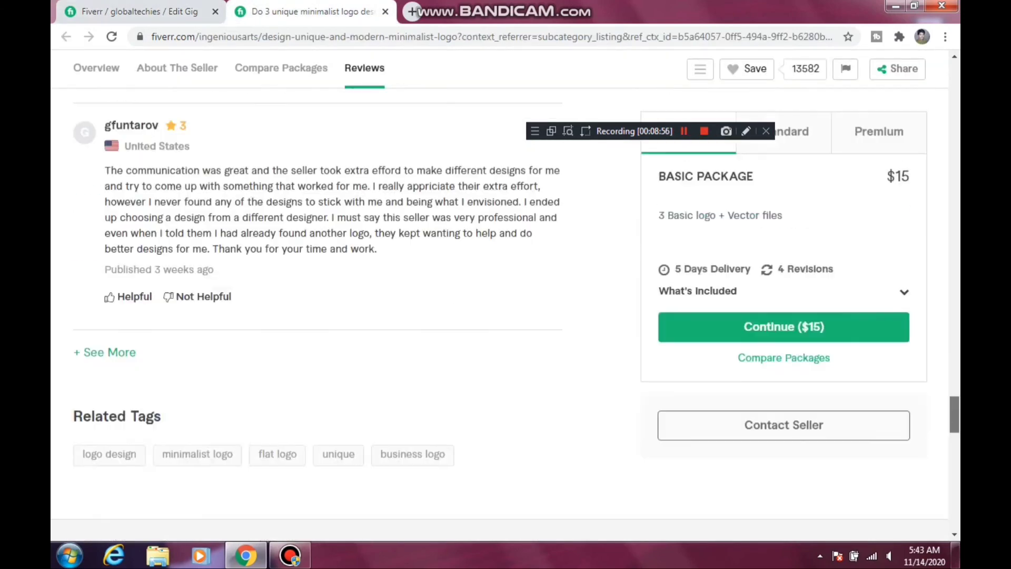
{"action": "scroll", "coordinate": [316, 316], "scroll_direction": "up", "scroll_amount": 10}
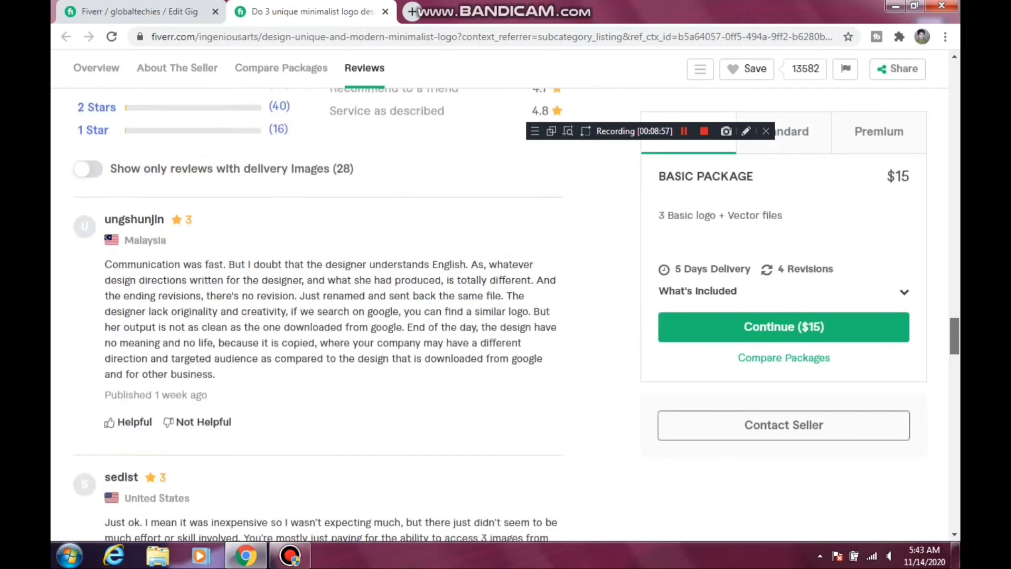
{"action": "scroll", "coordinate": [316, 316], "scroll_direction": "up", "scroll_amount": 10}
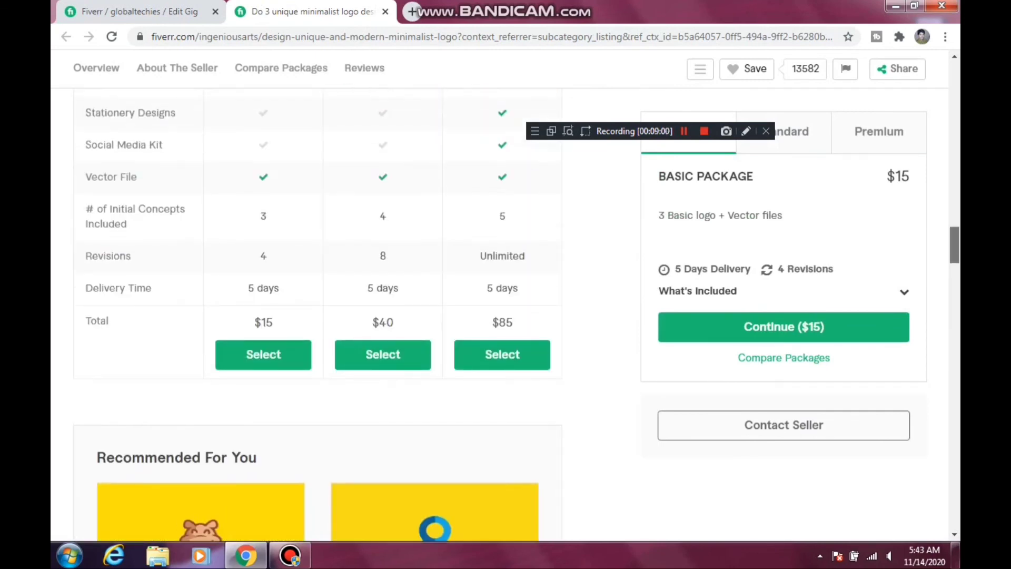
{"action": "scroll", "coordinate": [316, 316], "scroll_direction": "up", "scroll_amount": 4}
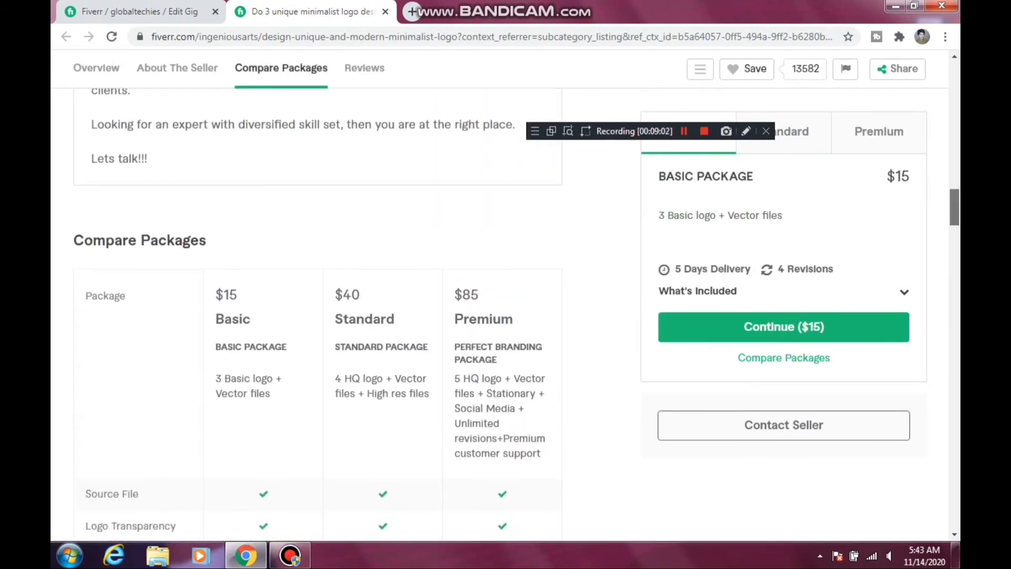
{"action": "scroll", "coordinate": [316, 316], "scroll_direction": "up", "scroll_amount": 1}
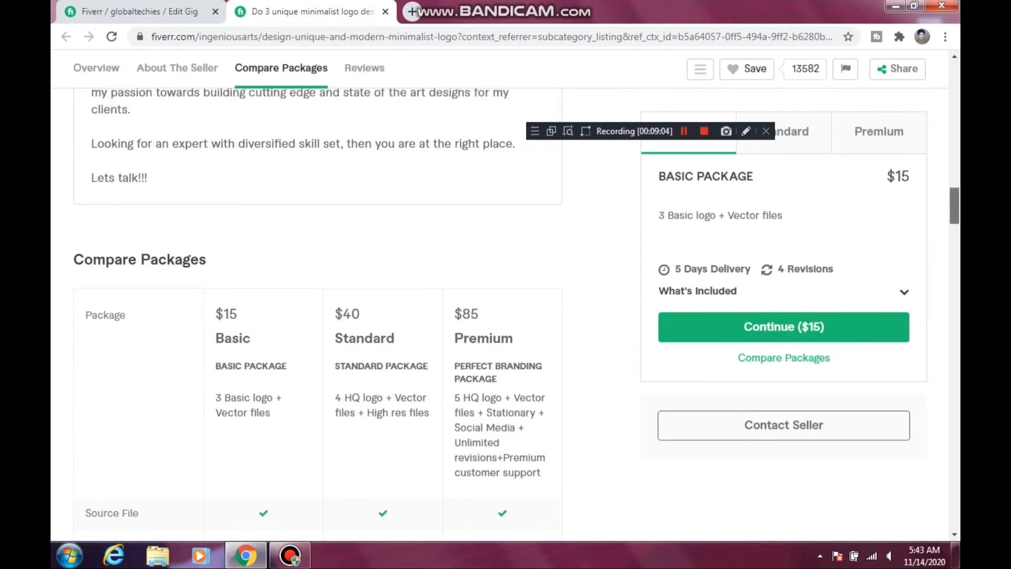
{"action": "scroll", "coordinate": [316, 316], "scroll_direction": "down", "scroll_amount": 3}
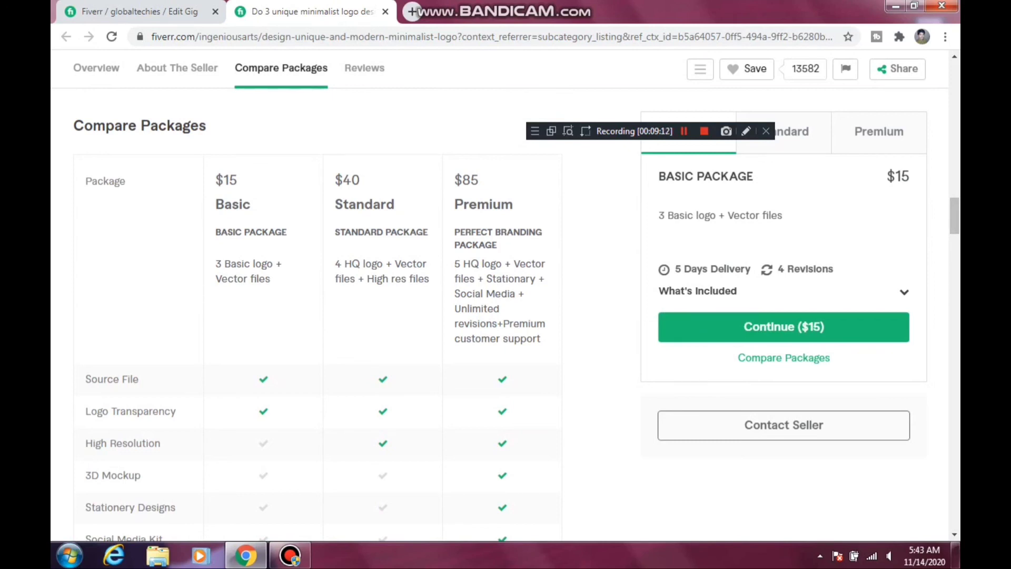
{"action": "scroll", "coordinate": [111, 153], "scroll_direction": "down", "scroll_amount": 4}
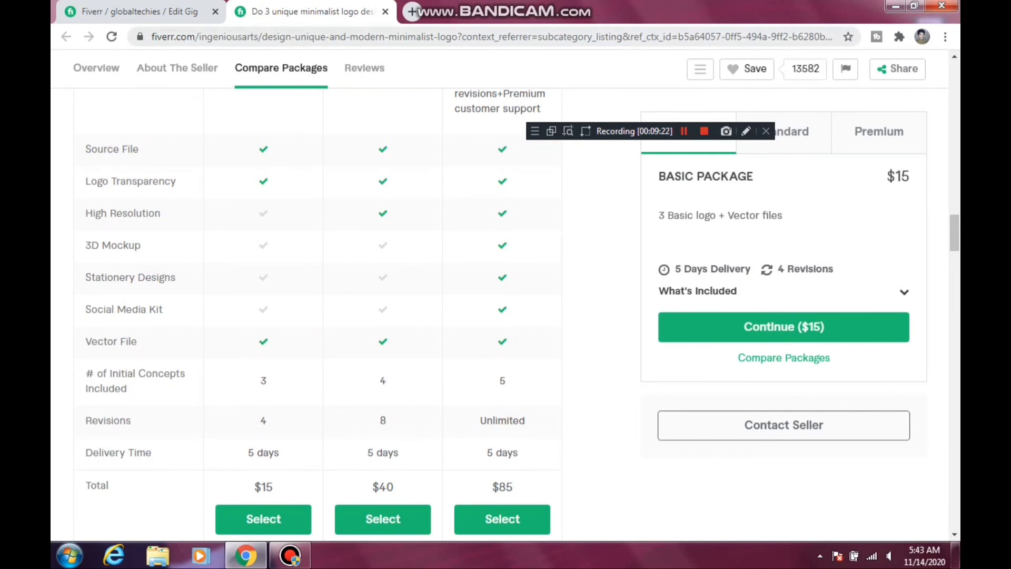
{"action": "scroll", "coordinate": [955, 232], "scroll_direction": "up", "scroll_amount": 10}
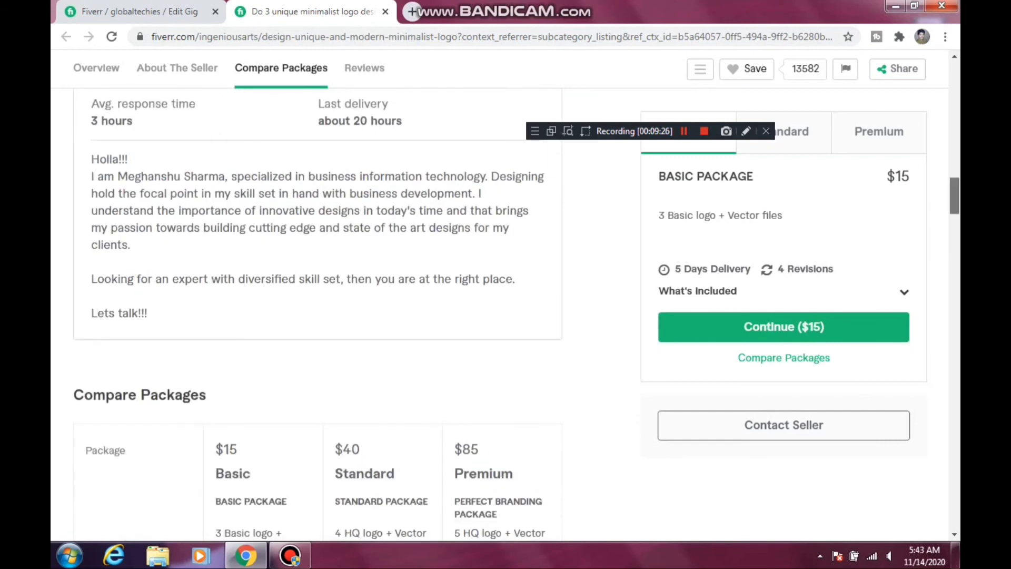
{"action": "scroll", "coordinate": [955, 211], "scroll_direction": "up", "scroll_amount": 6}
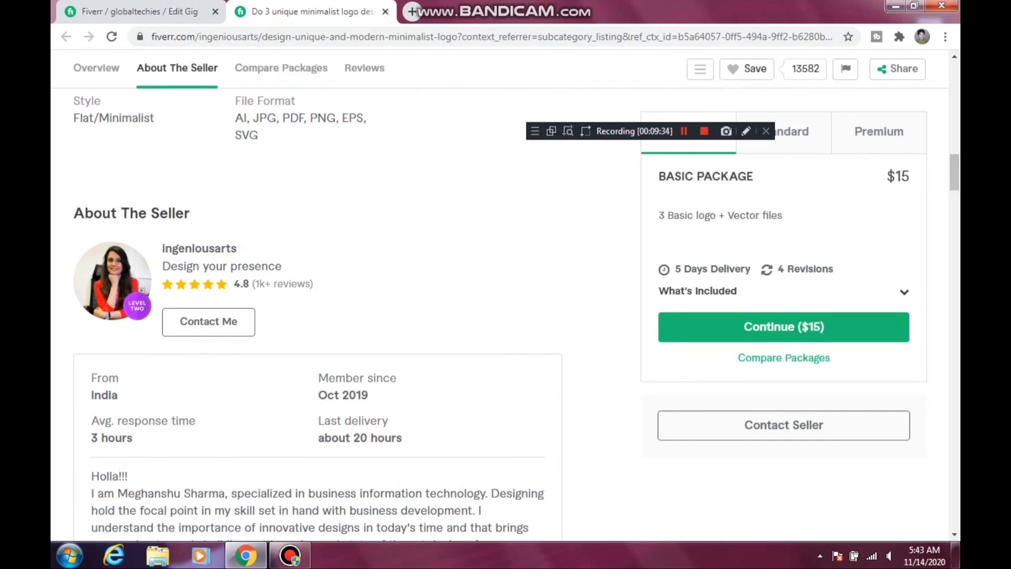
{"action": "left_click", "coordinate": [92, 12]}
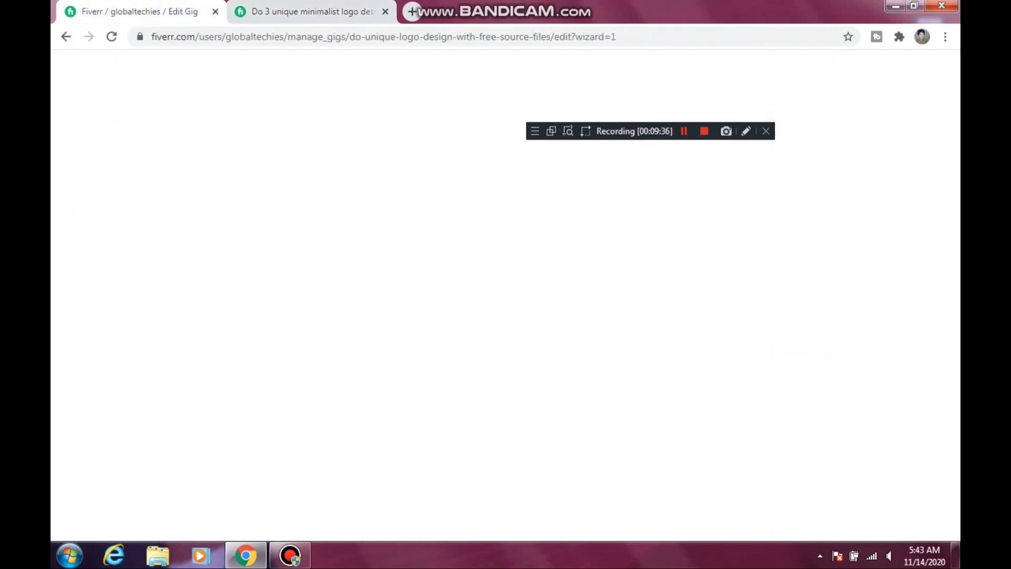
{"action": "left_click", "coordinate": [312, 12]}
{"action": "left_click", "coordinate": [140, 11]}
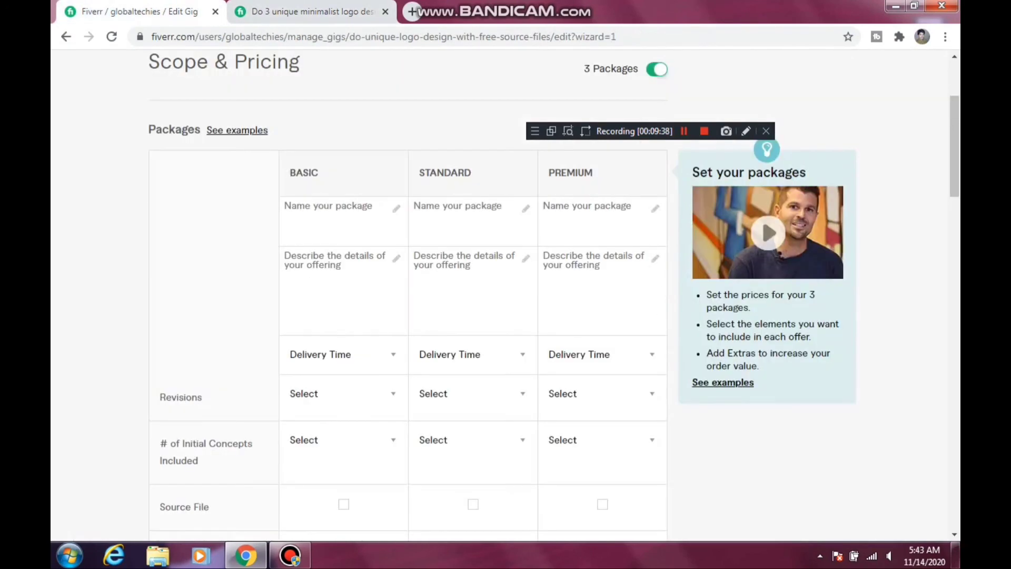